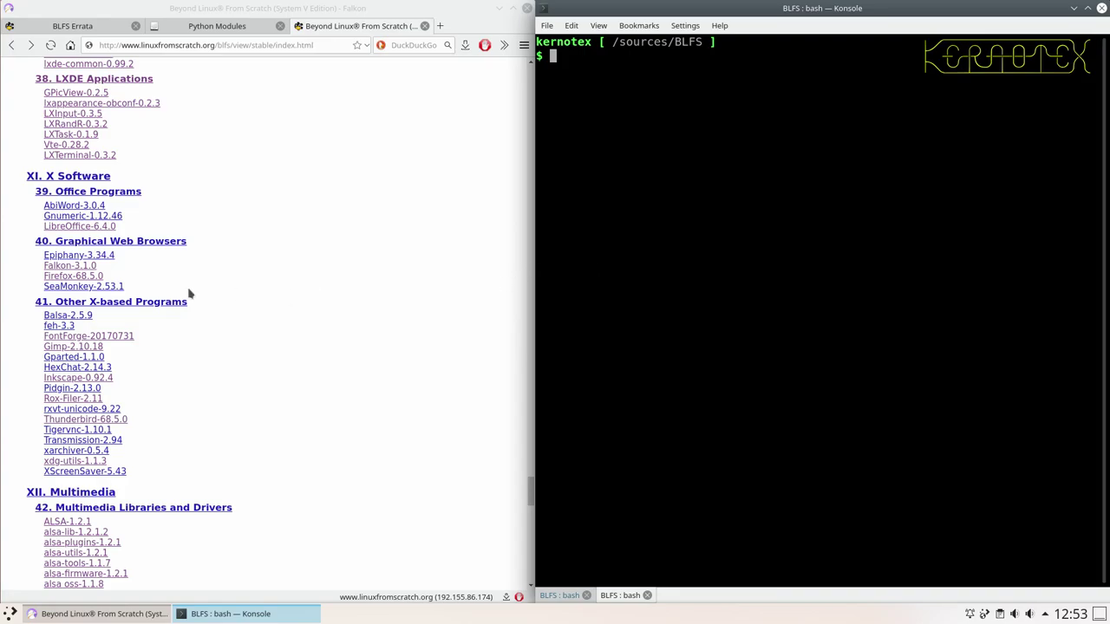
- Open the Epiphany-3.34.4 and SeaMonkey-2.53.1 BLFS pages in background tabs
middle_click(111, 258)
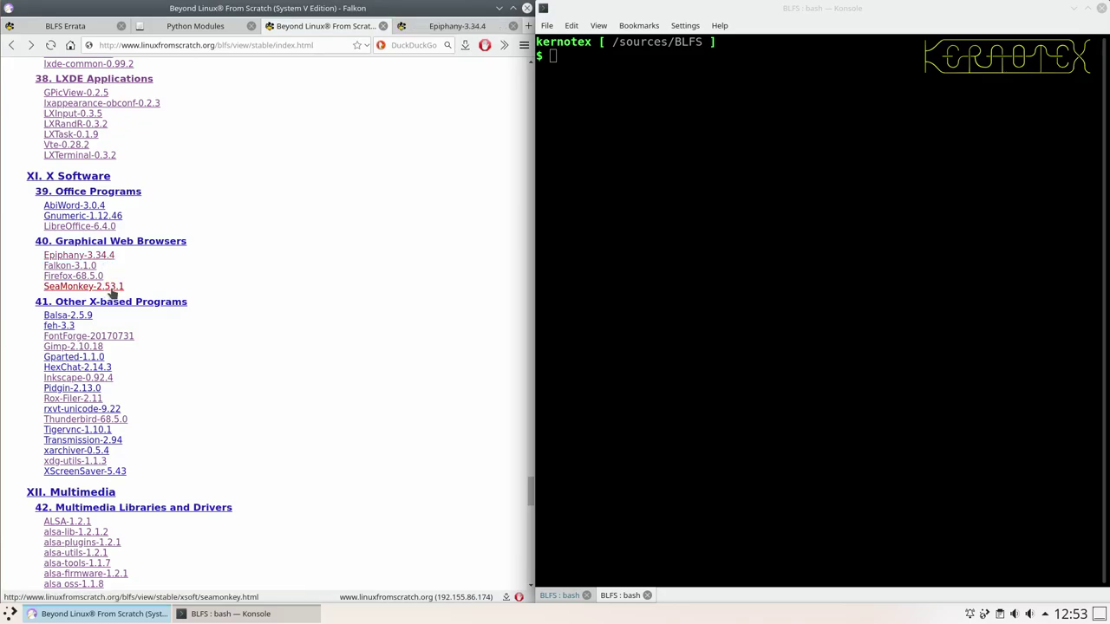
middle_click(110, 290)
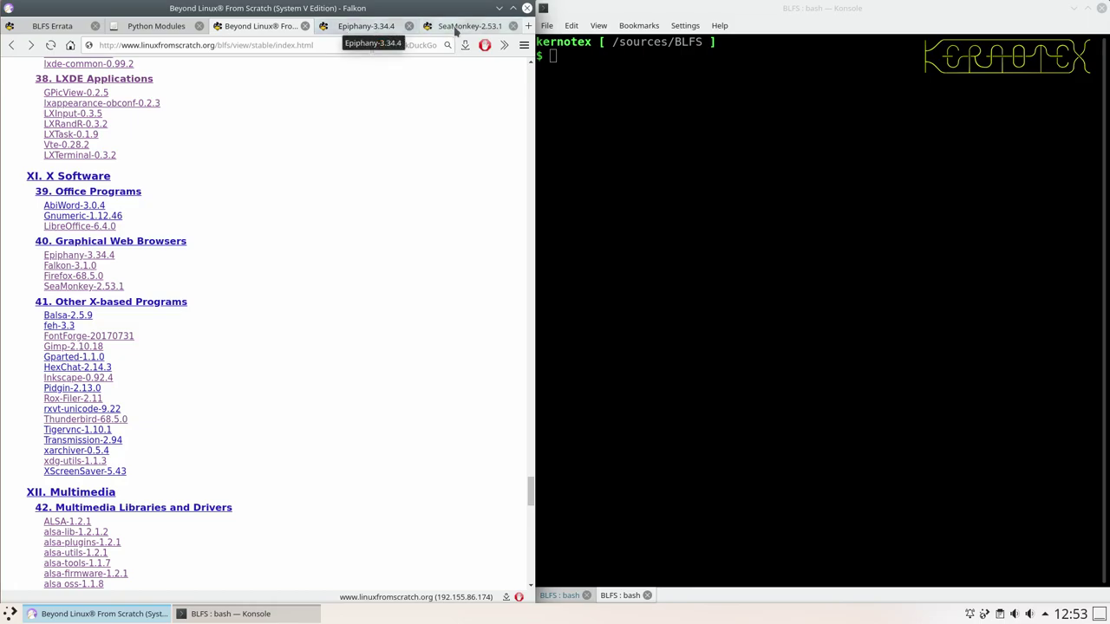
- Switch to the Epiphany-3.34.4 page and skim its download links, dependencies and build commands
left_click(369, 26)
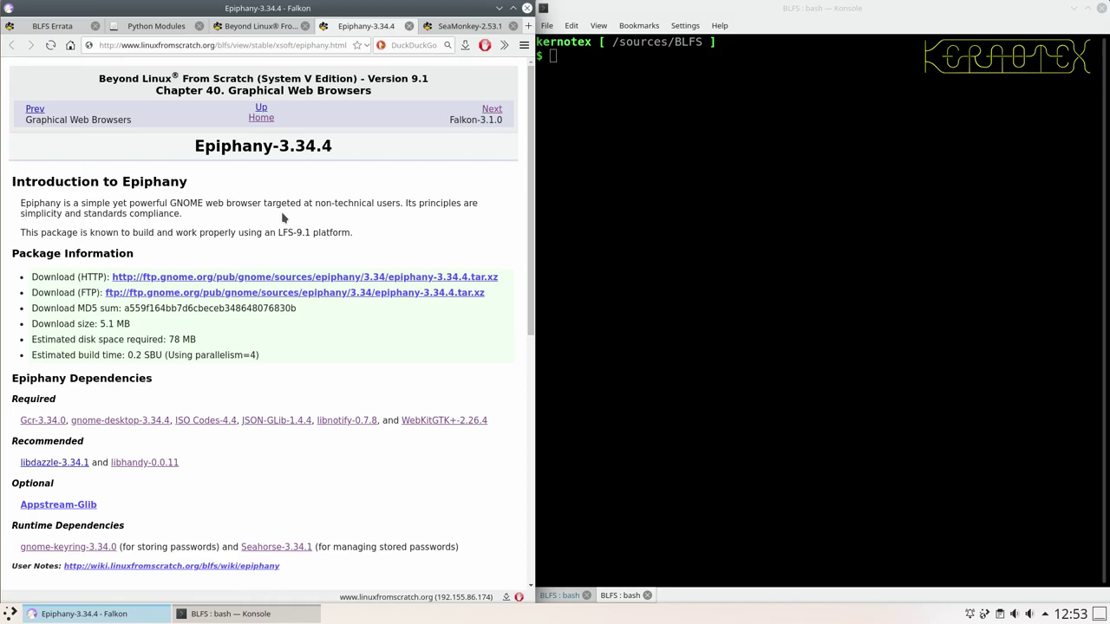
scroll(282, 218, "down", 8)
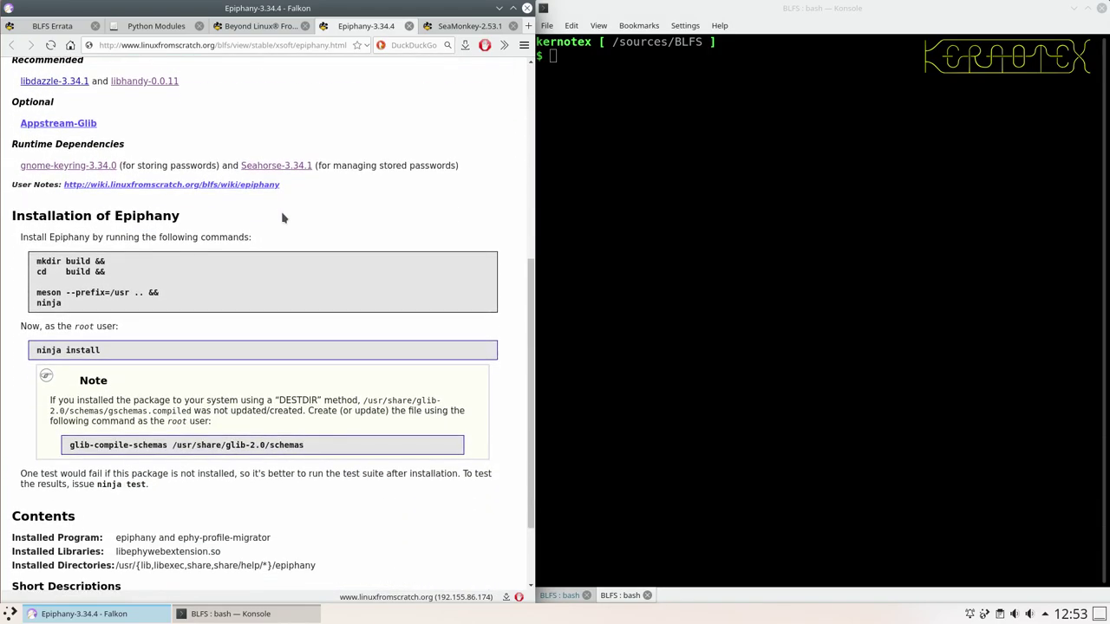
scroll(282, 218, "up", 4)
scroll(282, 219, "up", 3)
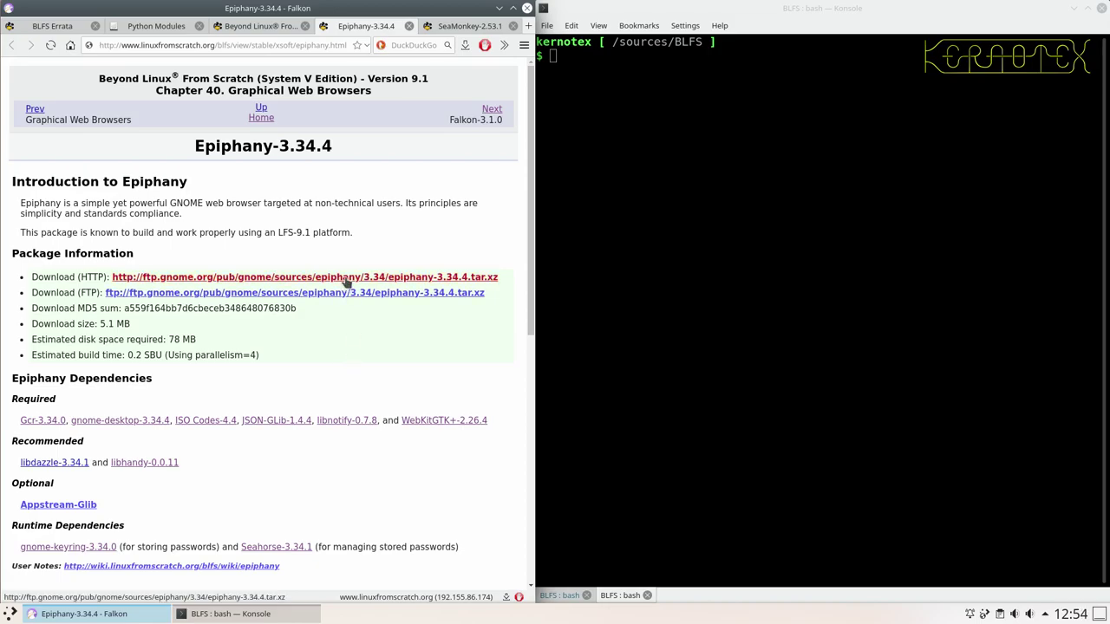
- Save the Epiphany-3.34.4 tarball from its HTTP link into sources/BLFS
right_click(345, 280)
left_click(365, 350)
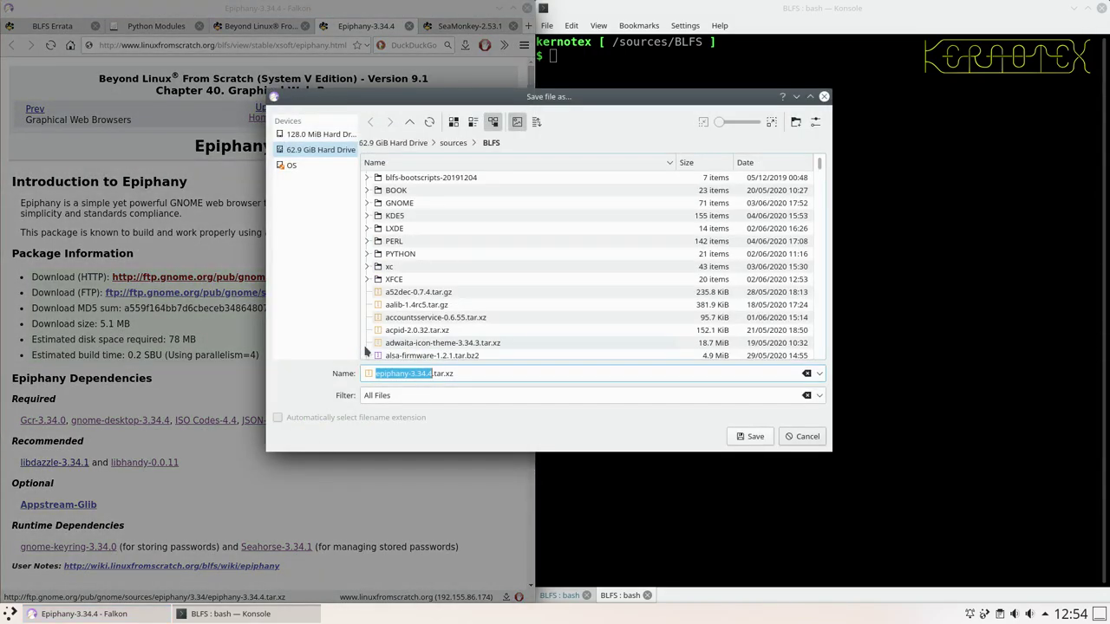
key("Return")
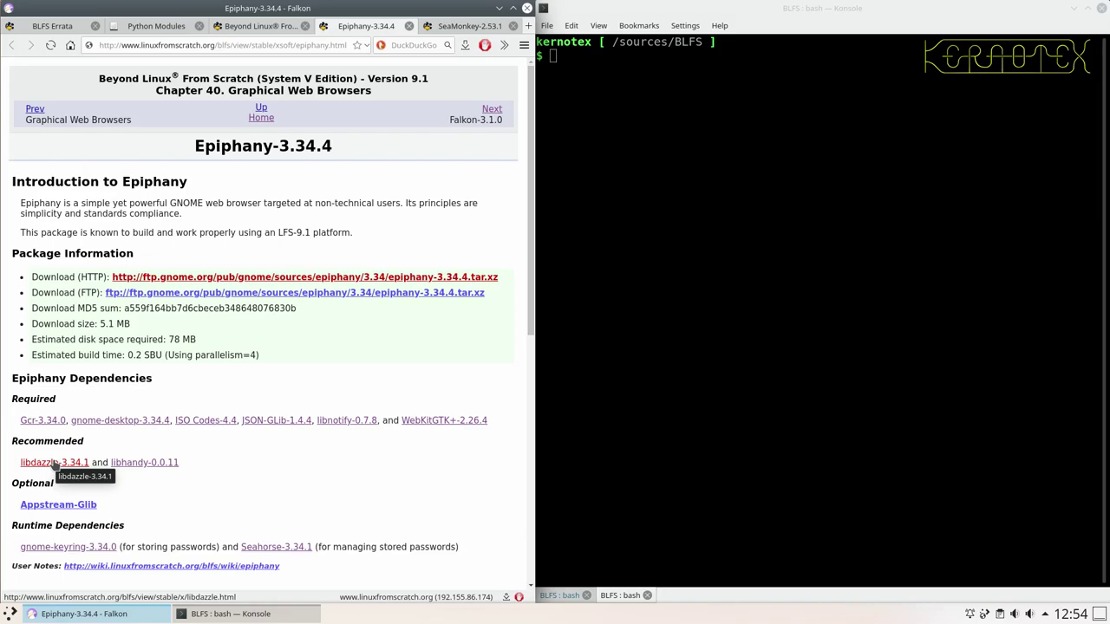
- Open the Seahorse-3.34.1 BLFS page in a new tab and scroll to its dependencies
middle_click(297, 554)
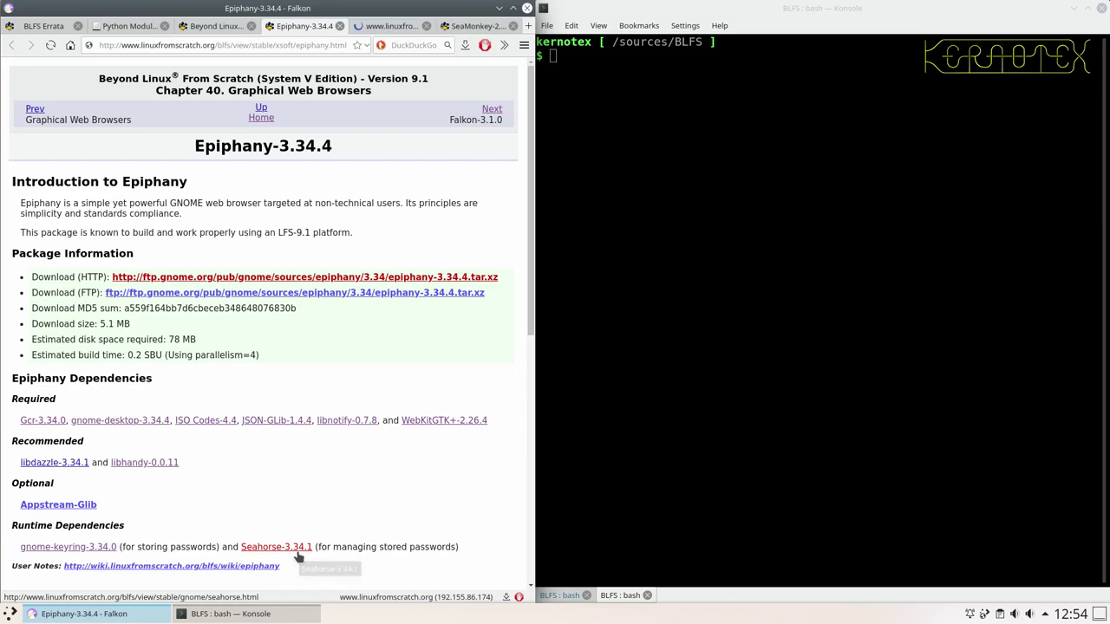
left_click(391, 26)
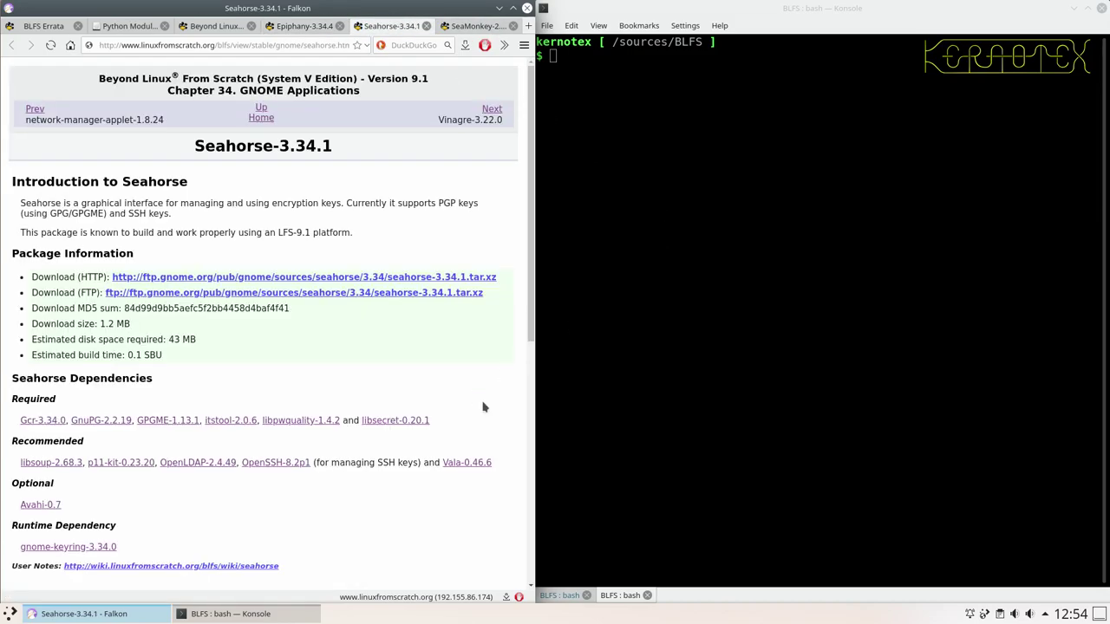
scroll(505, 419, "down", 5)
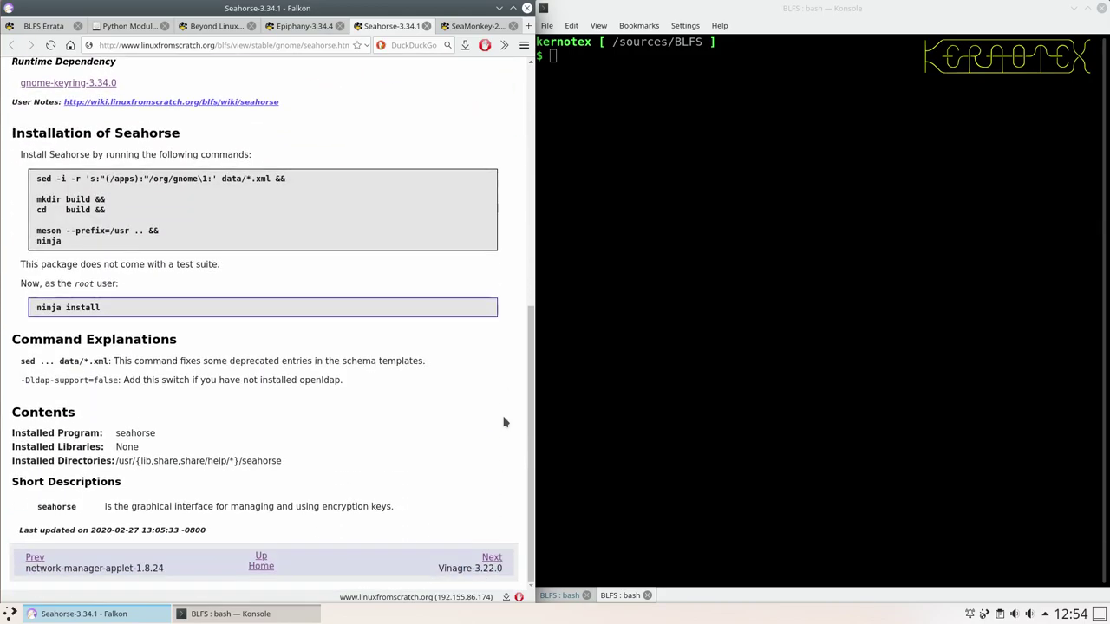
- Start an ls -l /usr/lib/*/sea search in Konsole, then cancel it and clear the prompt
left_click(658, 371)
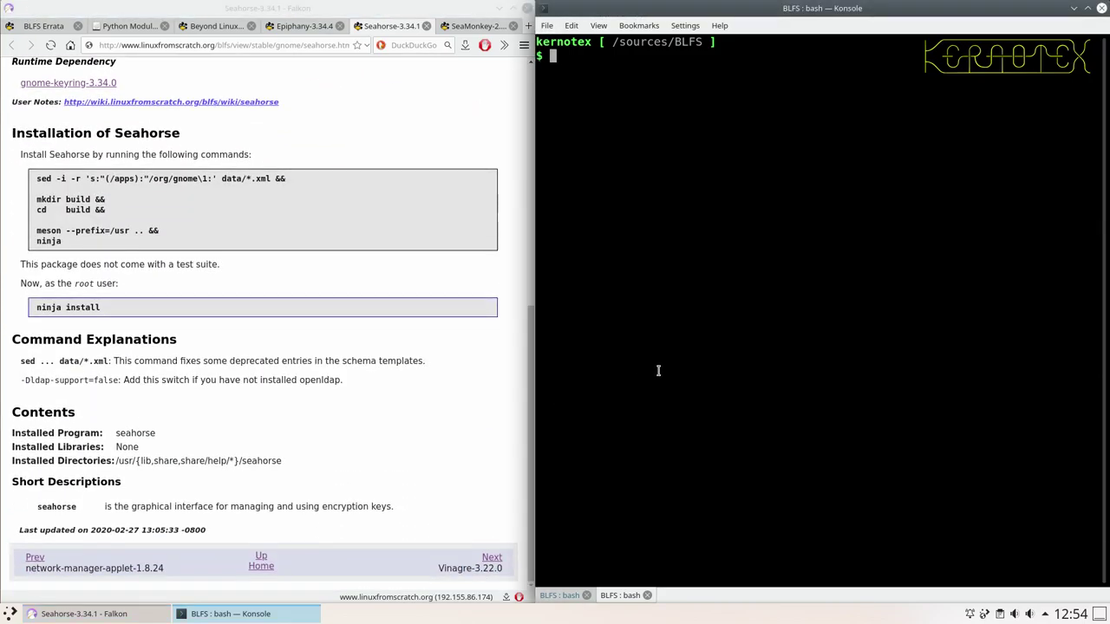
type("ls -l /usr/lib/sea")
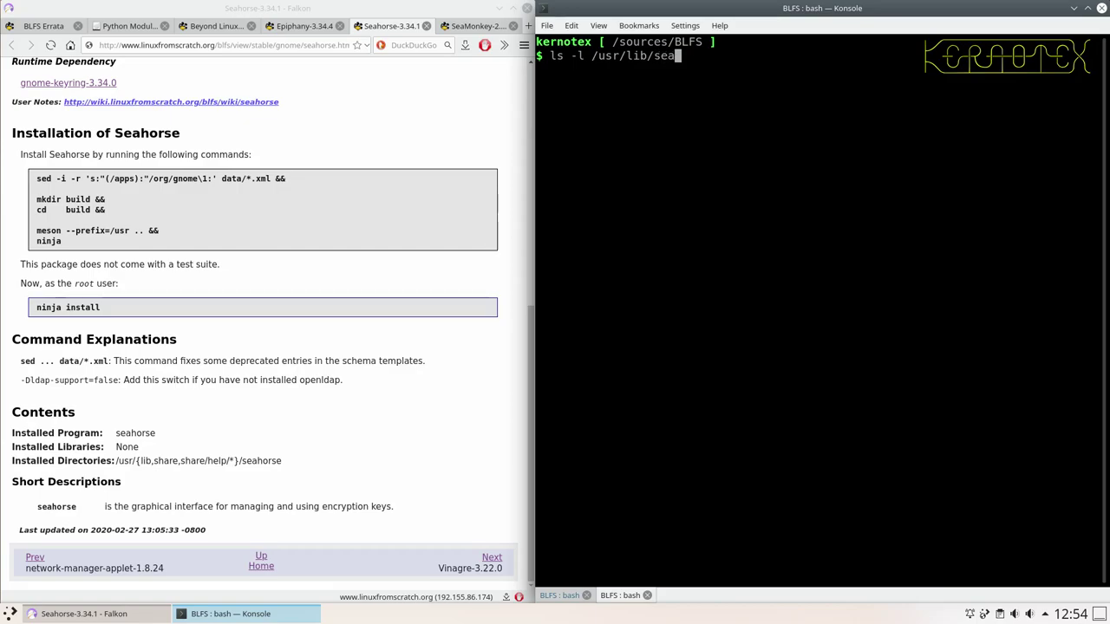
type("h")
key("BackSpace")
key("BackSpace")
key("BackSpace")
key("BackSpace")
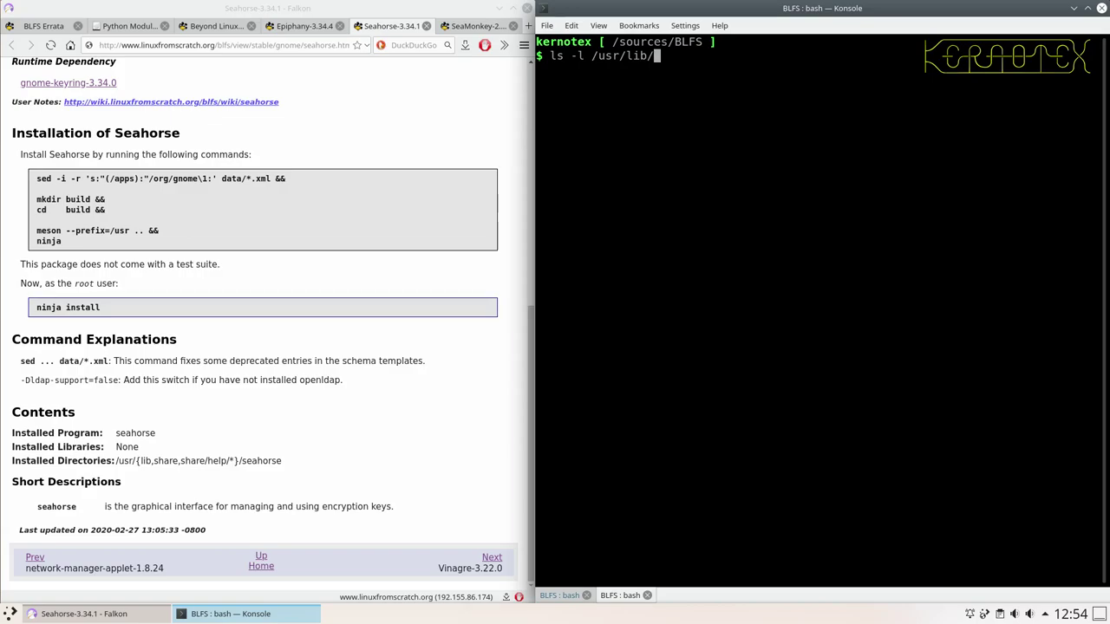
type("*/sea")
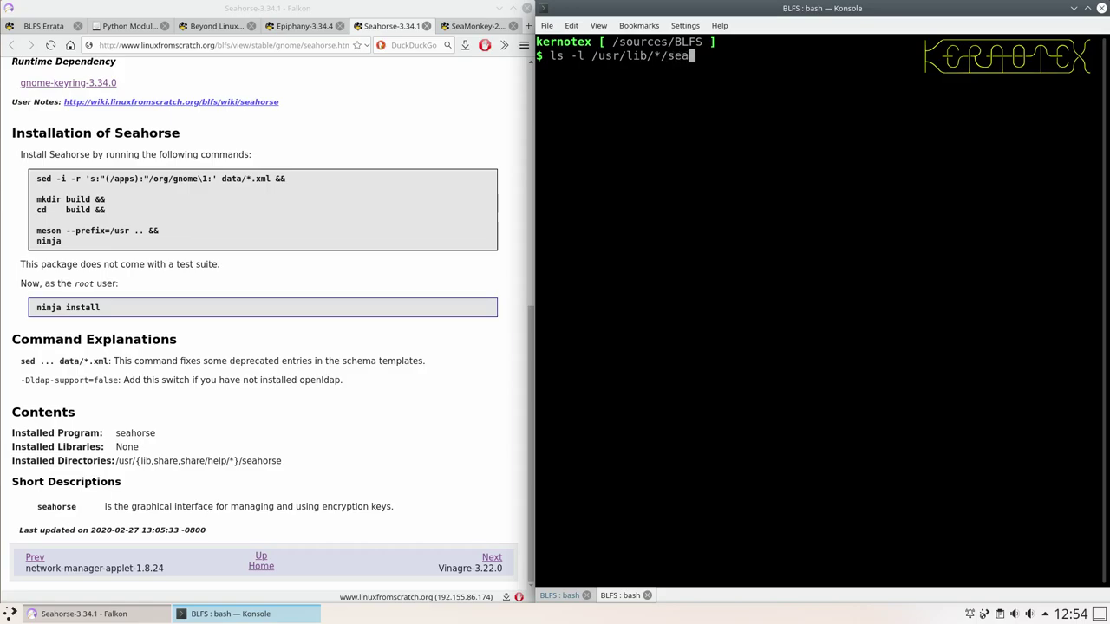
key("ctrl+c")
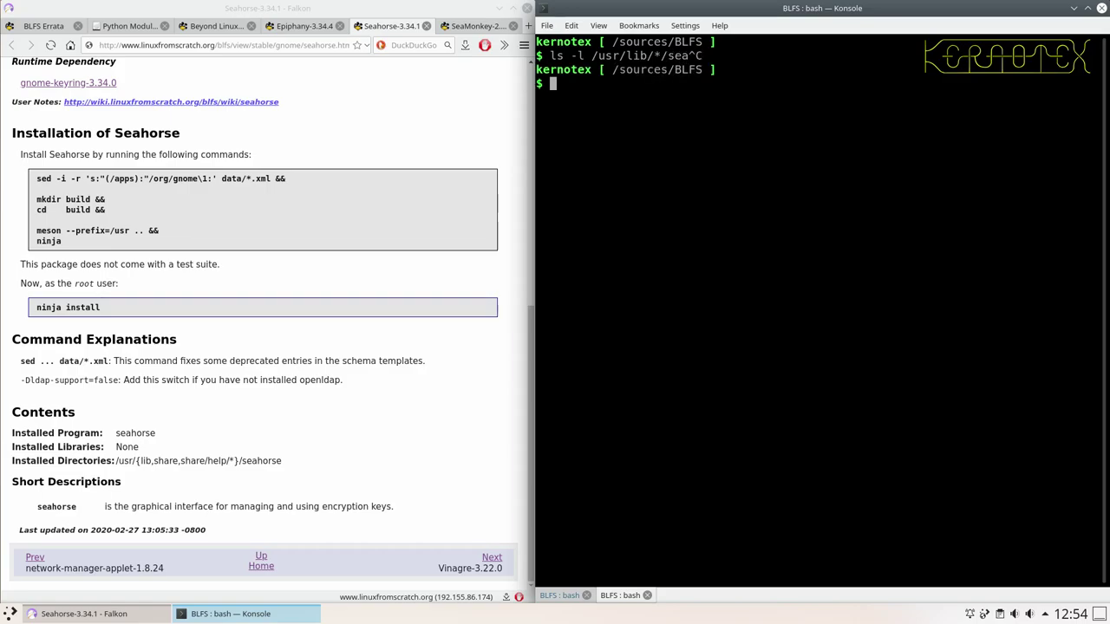
type("ls sea")
key("BackSpace")
key("BackSpace")
key("BackSpace")
key("BackSpace")
key("BackSpace")
key("BackSpace")
scroll(385, 400, "up", 3)
scroll(385, 400, "up", 2)
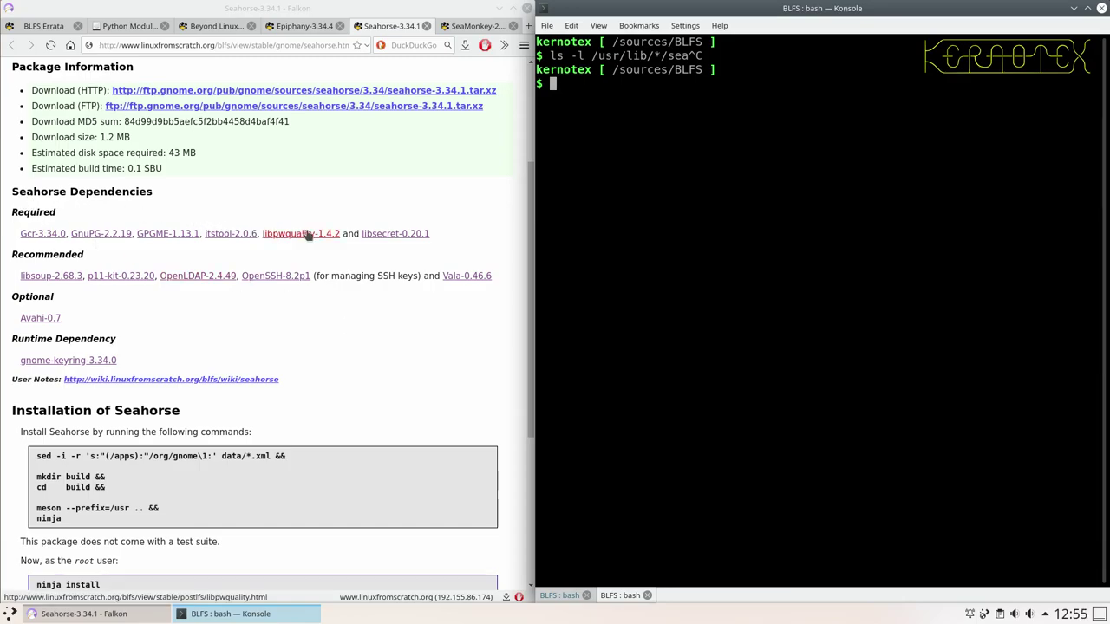
type("ls -l libpw")
key("Tab")
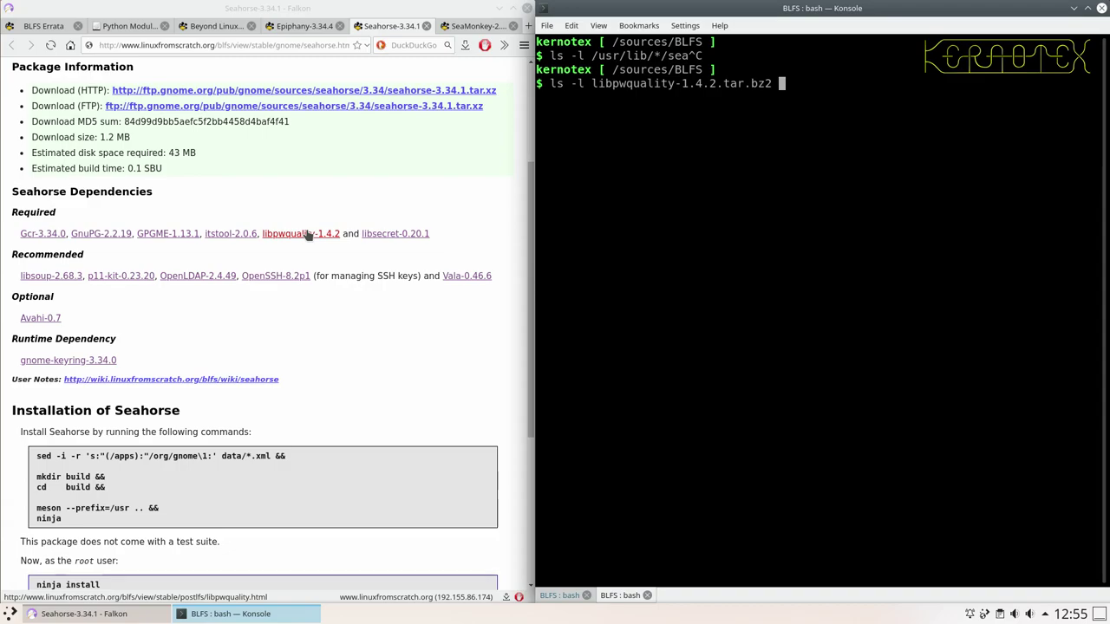
key("ctrl+c")
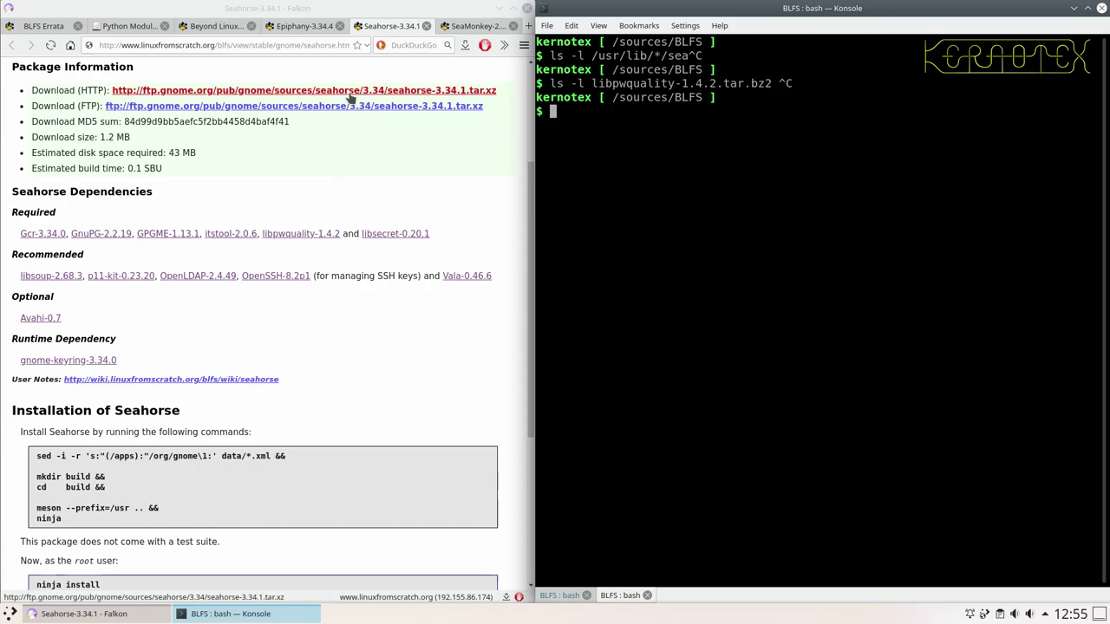
type("ls g")
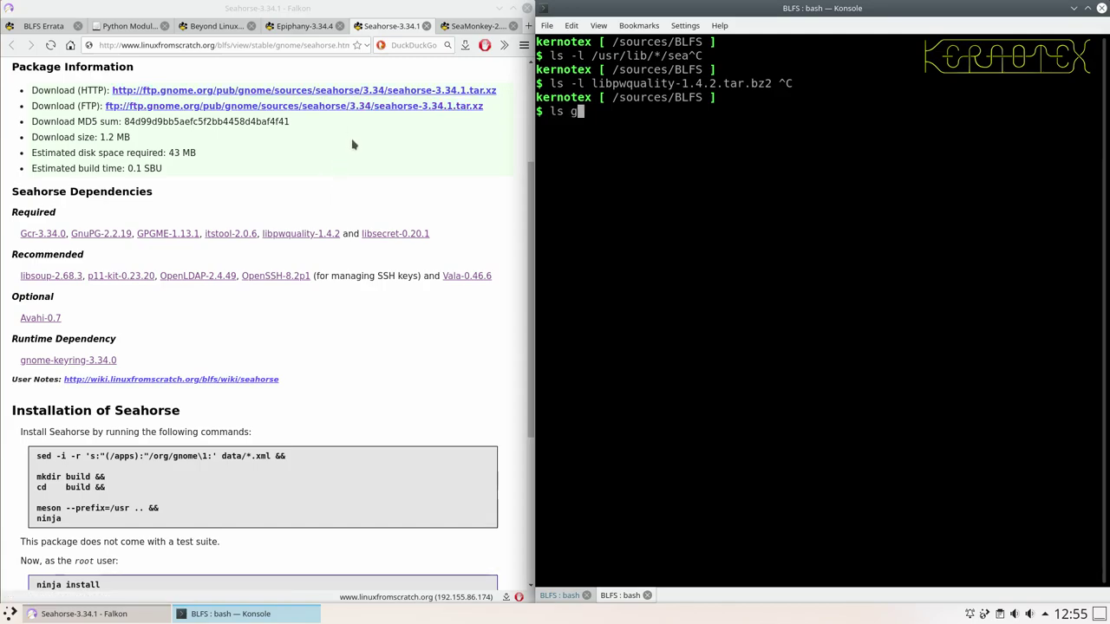
type("nome-key")
key("BackSpace")
key("BackSpace")
key("BackSpace")
key("BackSpace")
key("BackSpace")
key("BackSpace")
key("BackSpace")
key("BackSpace")
key("BackSpace")
key("BackSpace")
key("BackSpace")
key("BackSpace")
- Open the gnome-keyring-3.34.0 BLFS page and inspect its download link options
middle_click(89, 361)
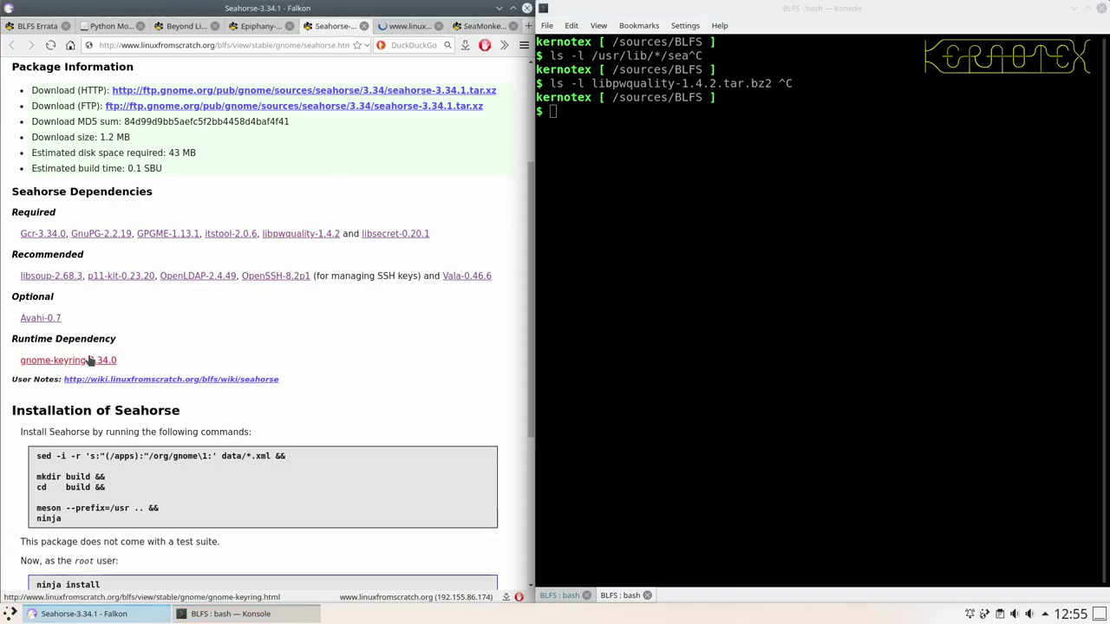
left_click(395, 26)
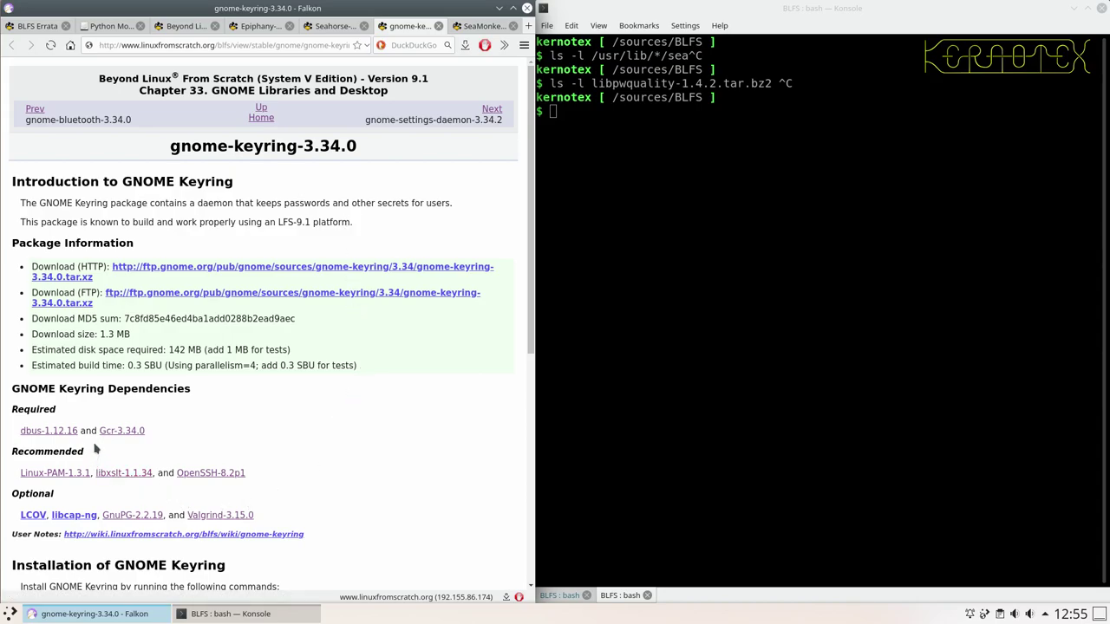
right_click(244, 271)
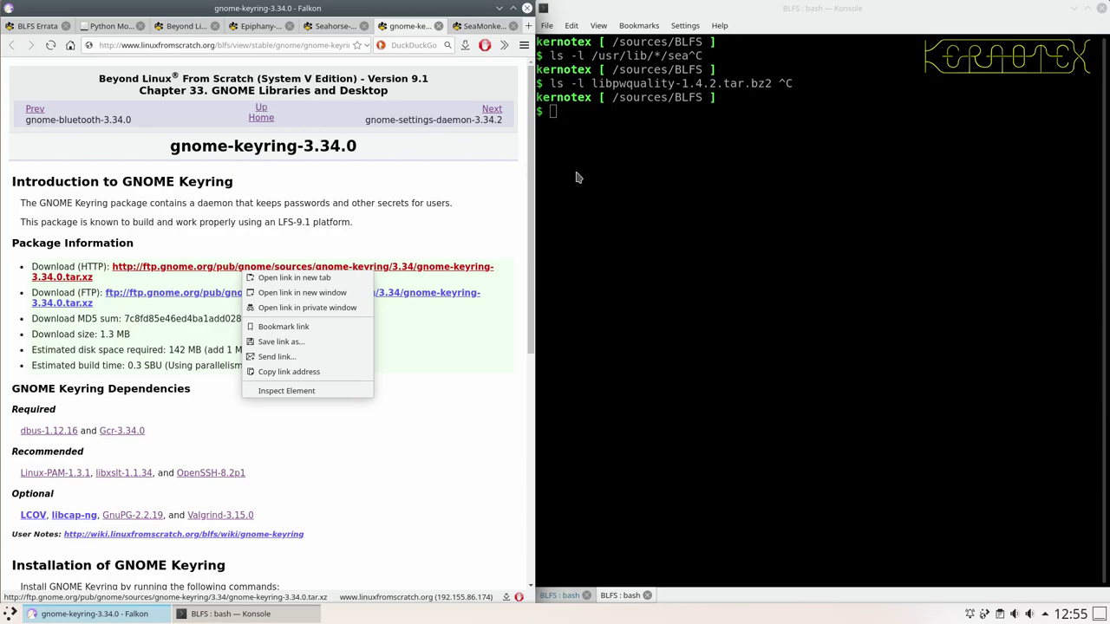
left_click(575, 171)
- List GNOME/ and highlight the gnome-keyring-3.34.0 and seahorse-3.34.1 tarballs
left_click(575, 171)
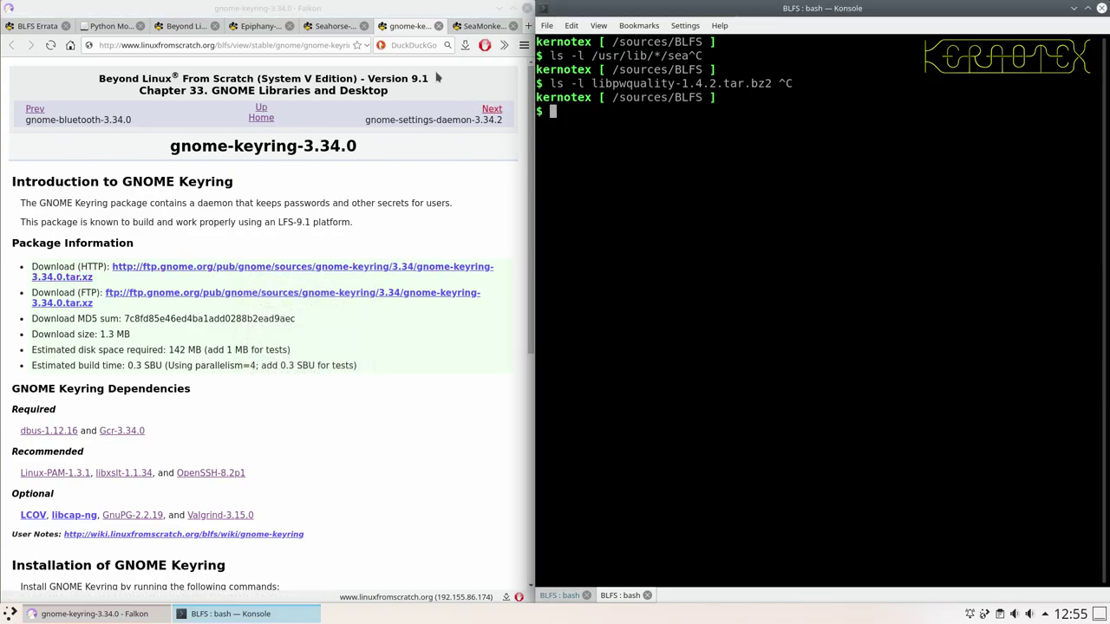
type("ls GNOME/")
key("Return")
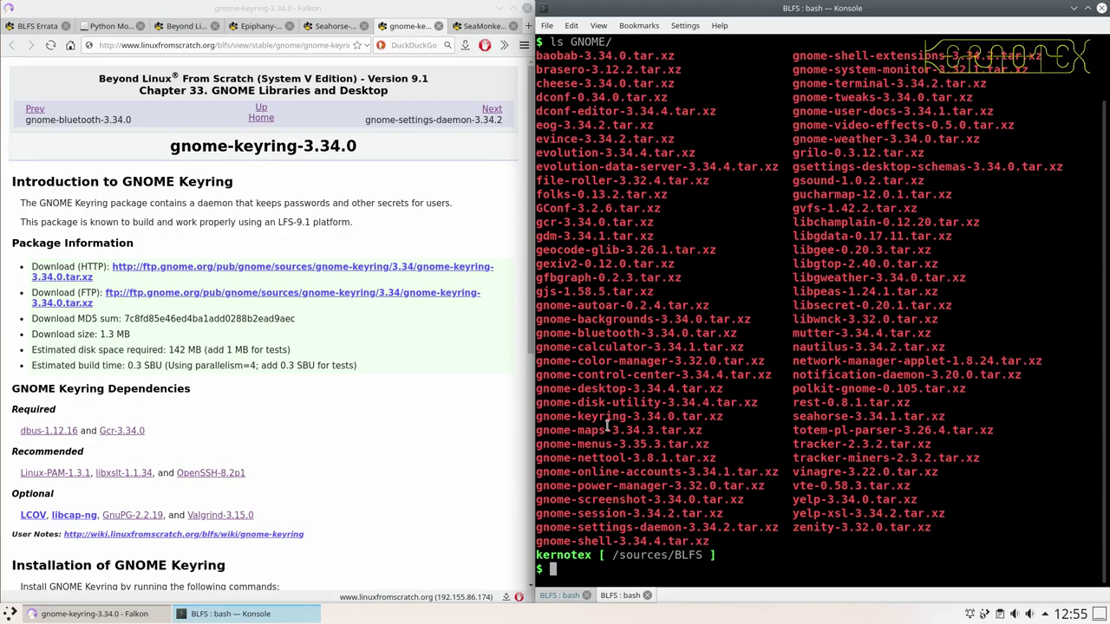
double_click(610, 417)
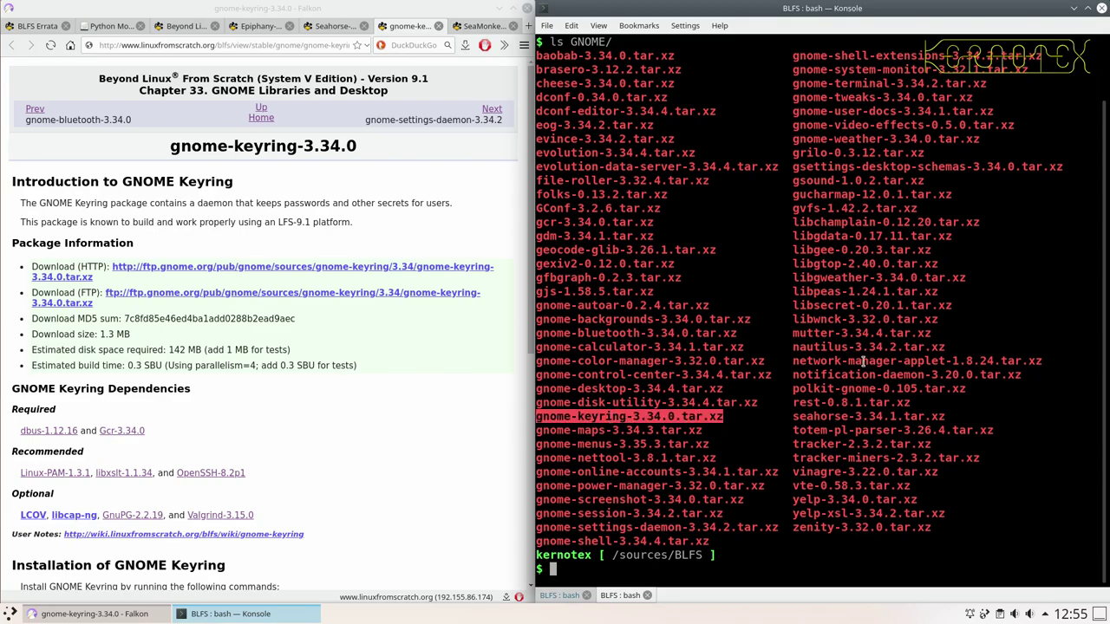
double_click(831, 416)
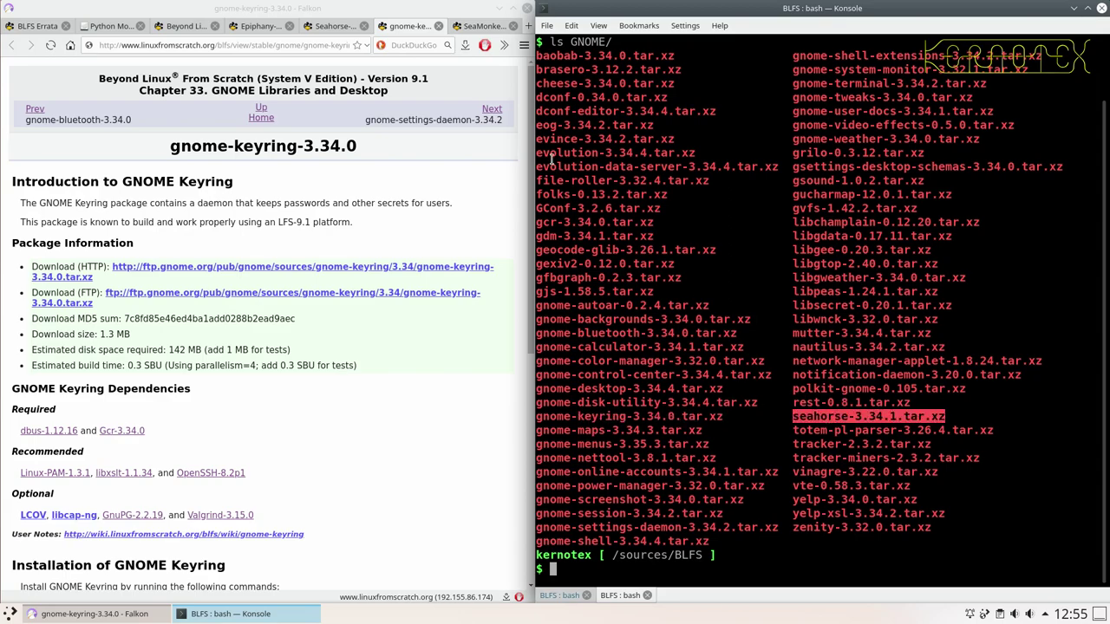
- Close the gnome-keyring and Seahorse tabs and open libdazzle-3.34.1 from the Epiphany page
left_click(437, 27)
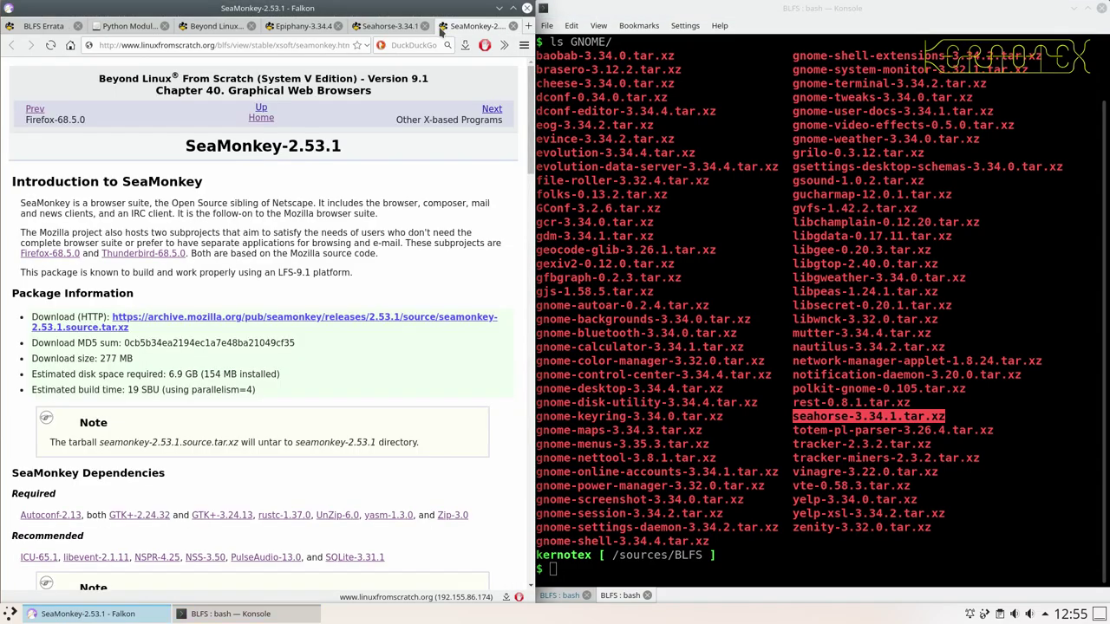
left_click(403, 28)
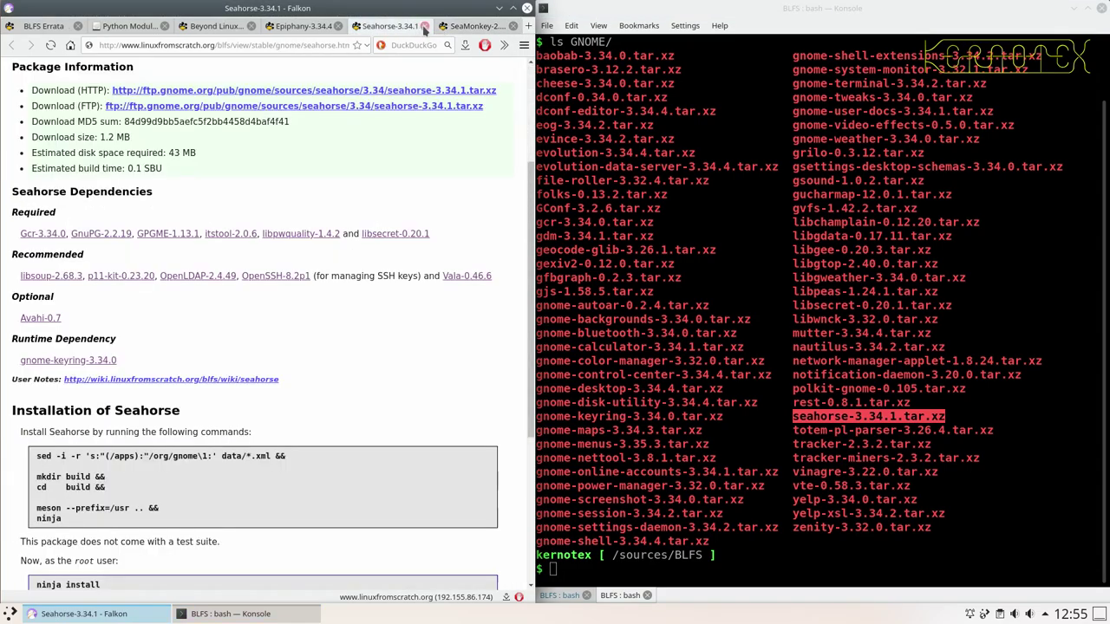
left_click(424, 27)
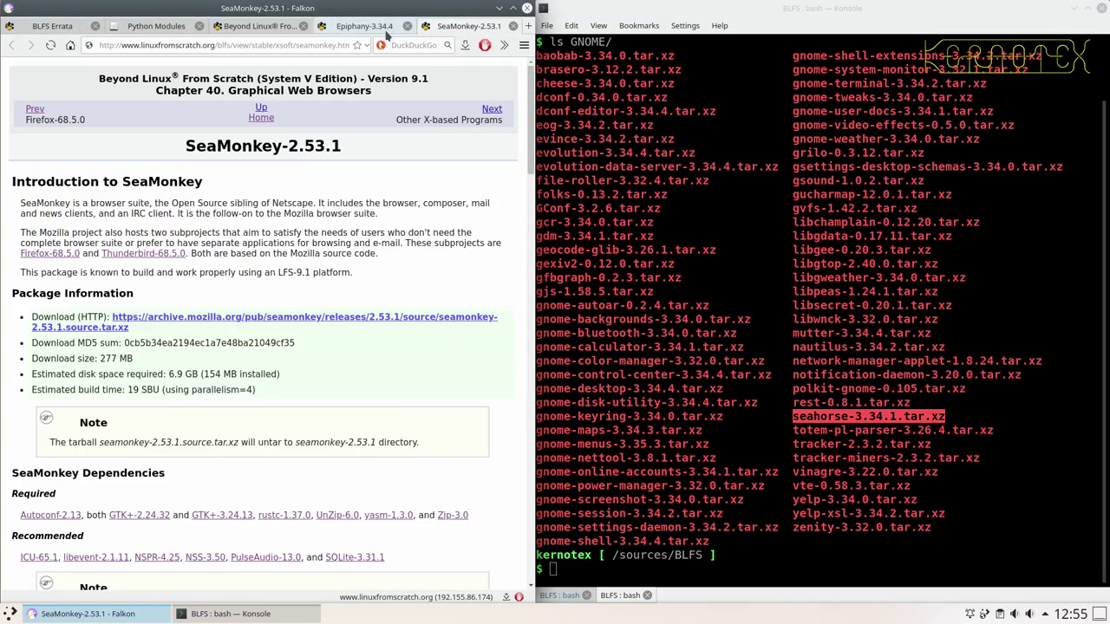
left_click(387, 33)
left_click(688, 345)
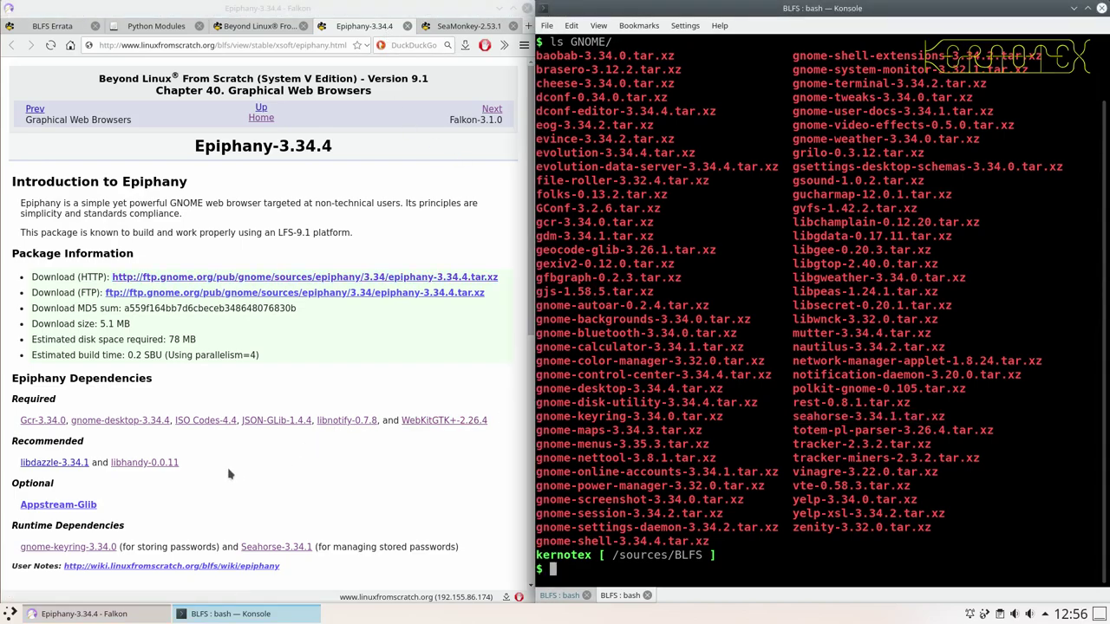
middle_click(52, 466)
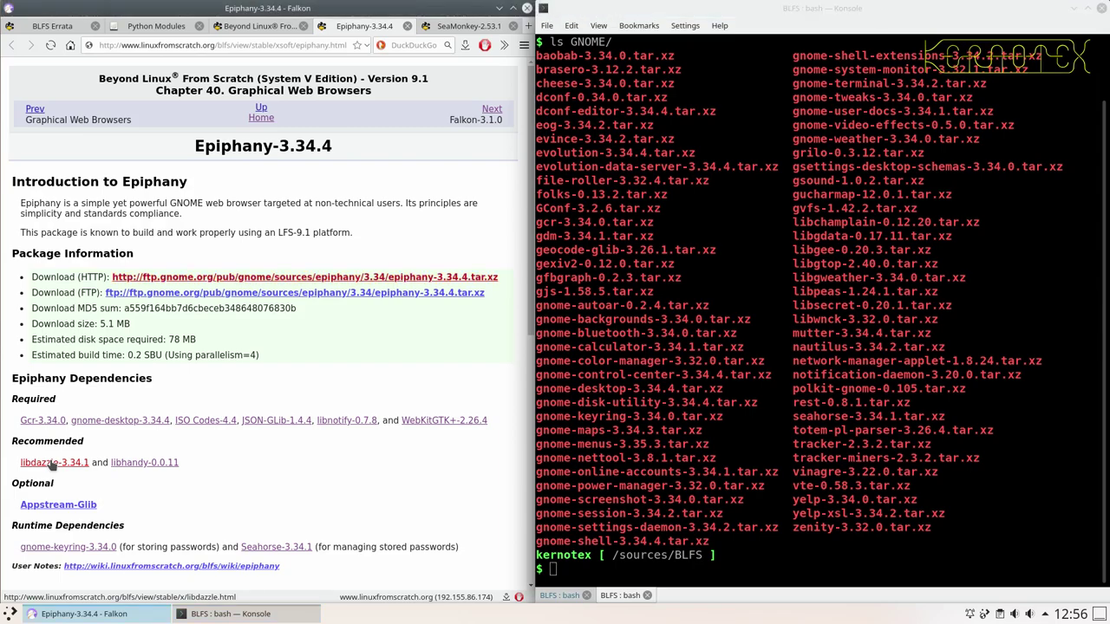
- Confirm the libhandy tarball is present in sources/BLFS with ls
left_click(709, 400)
type("ls libha")
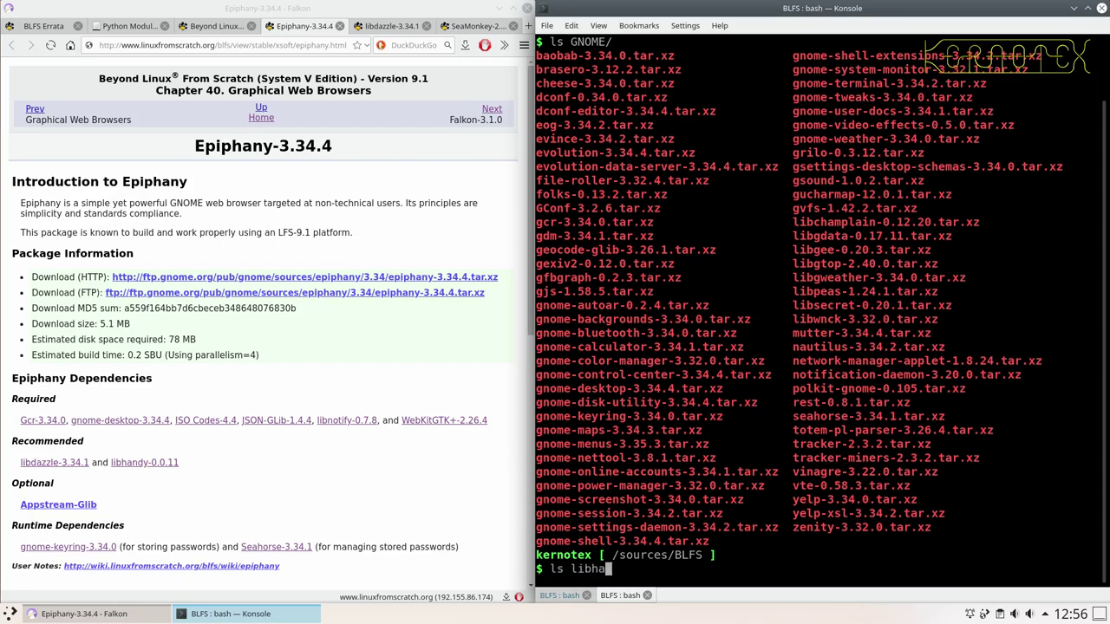
type("n")
key("Tab")
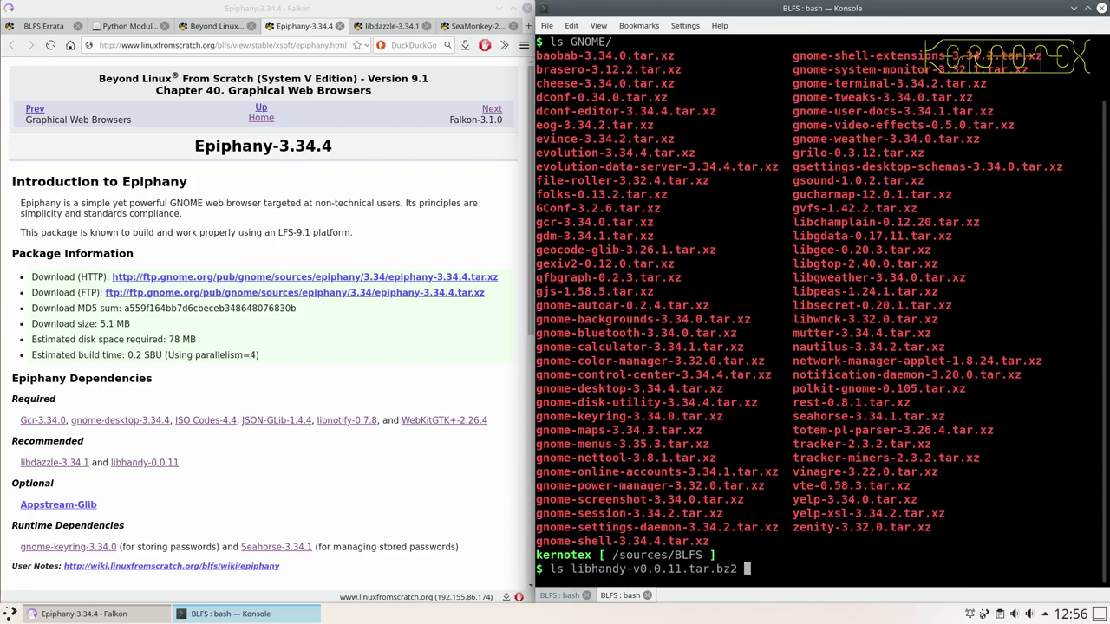
key("Return")
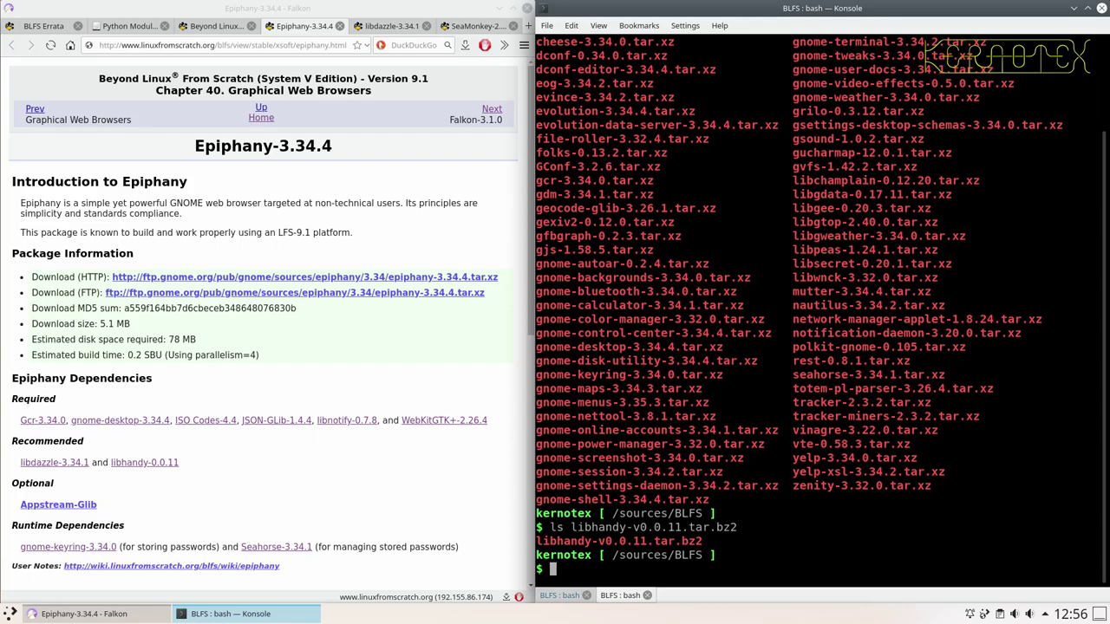
- Save libdazzle-3.34.1.tar.xz from its HTTP download link
left_click(391, 26)
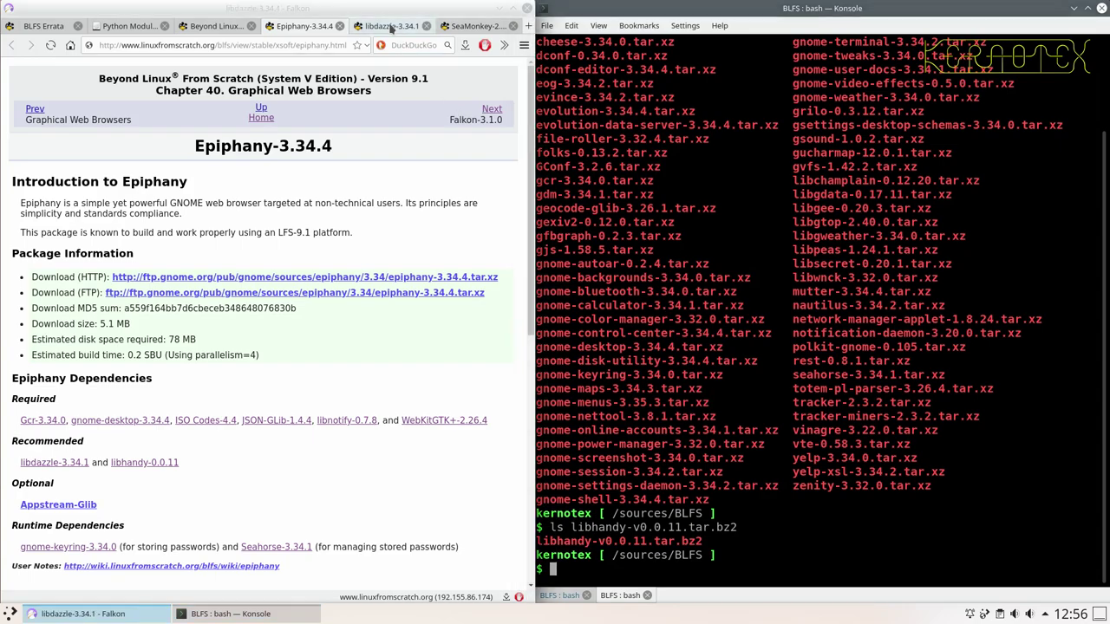
right_click(328, 266)
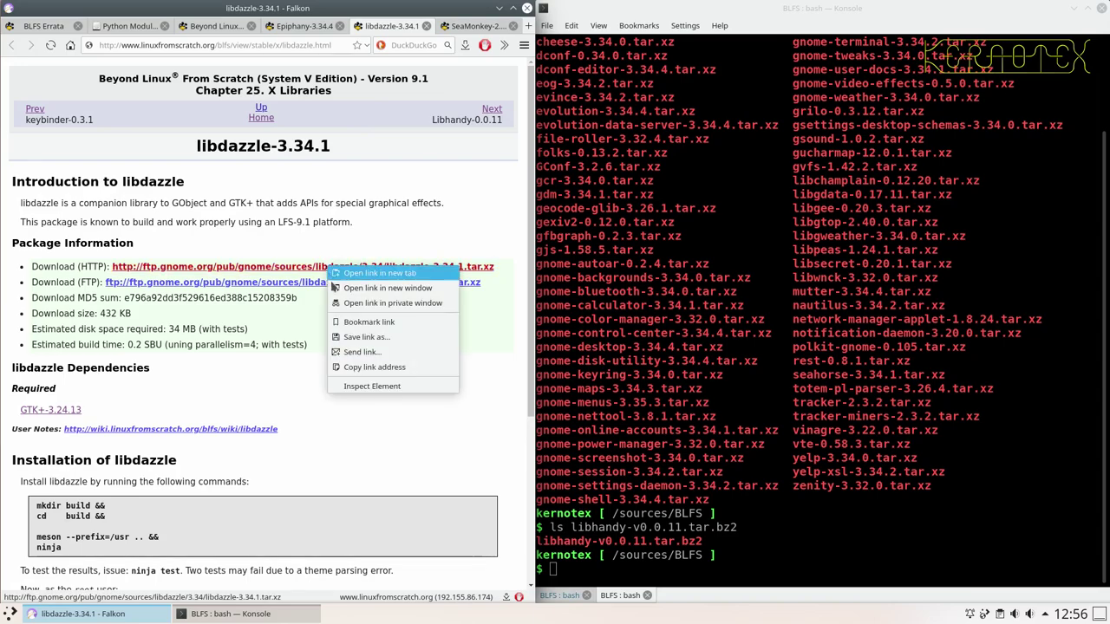
left_click(341, 338)
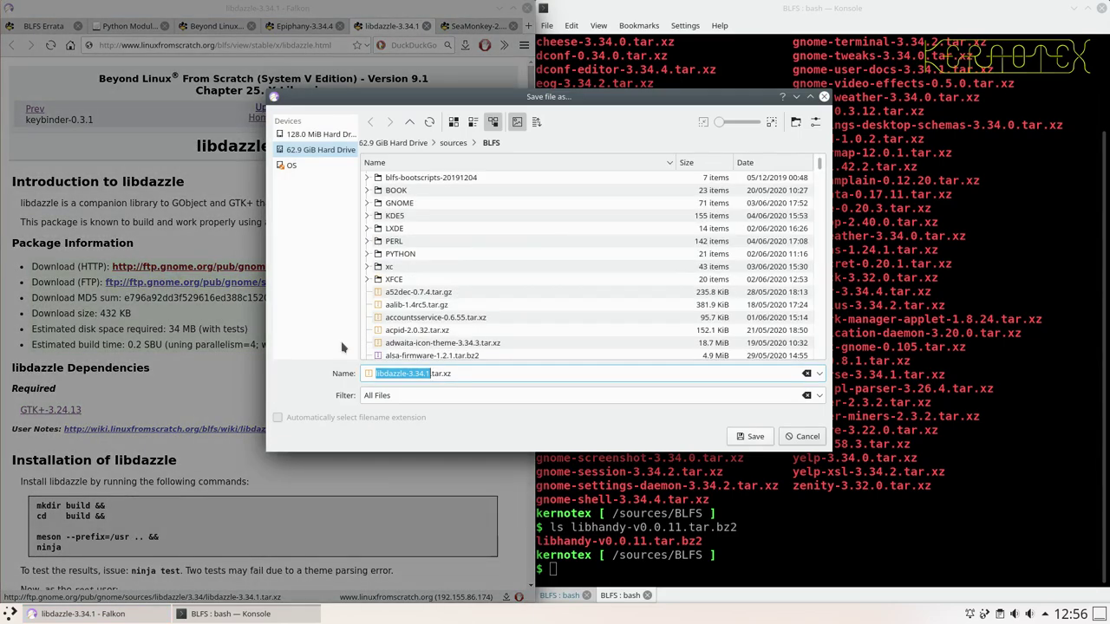
key("Return")
- Extract the libdazzle tarball and change into the libdazzle-3.34.1 directory
left_click(733, 325)
type("tar -xvf lib")
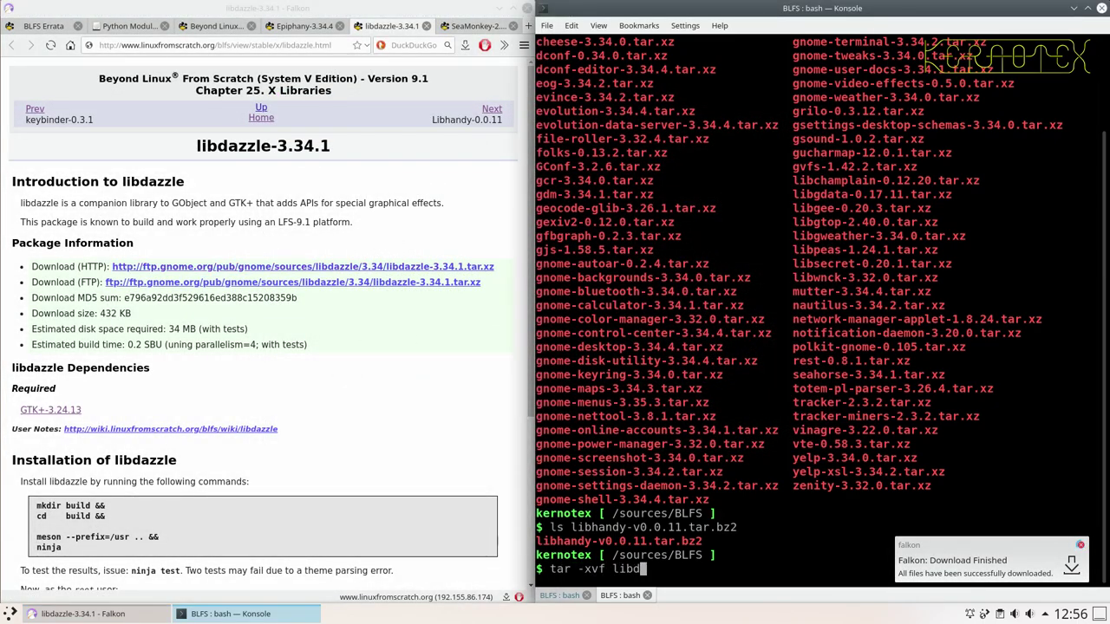
type("d")
key("Tab")
key("Return")
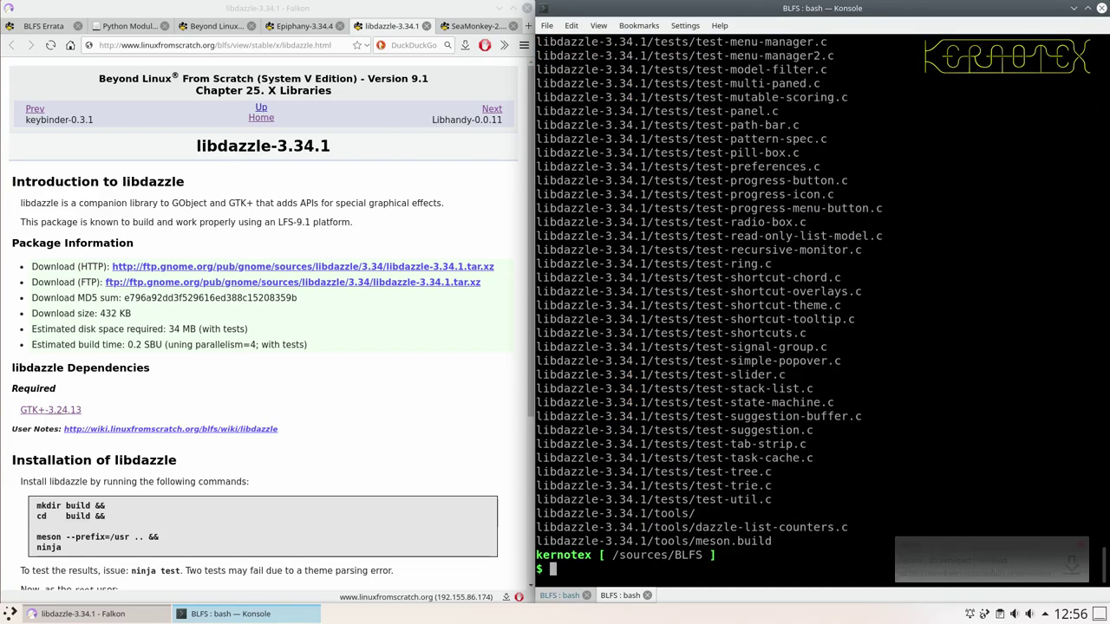
type("cd libda")
key("Tab")
key("Return")
- Paste the book's mkdir/meson/ninja commands and build libdazzle through all 286 targets
scroll(489, 327, "down", 4)
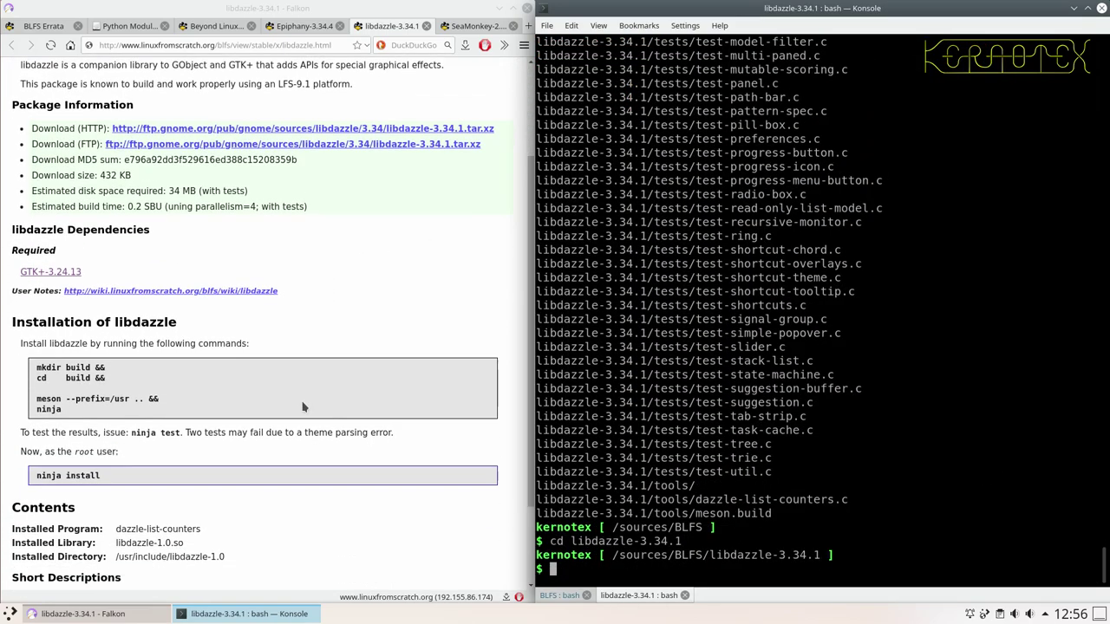
left_click_drag(32, 334, 78, 375)
middle_click(663, 372)
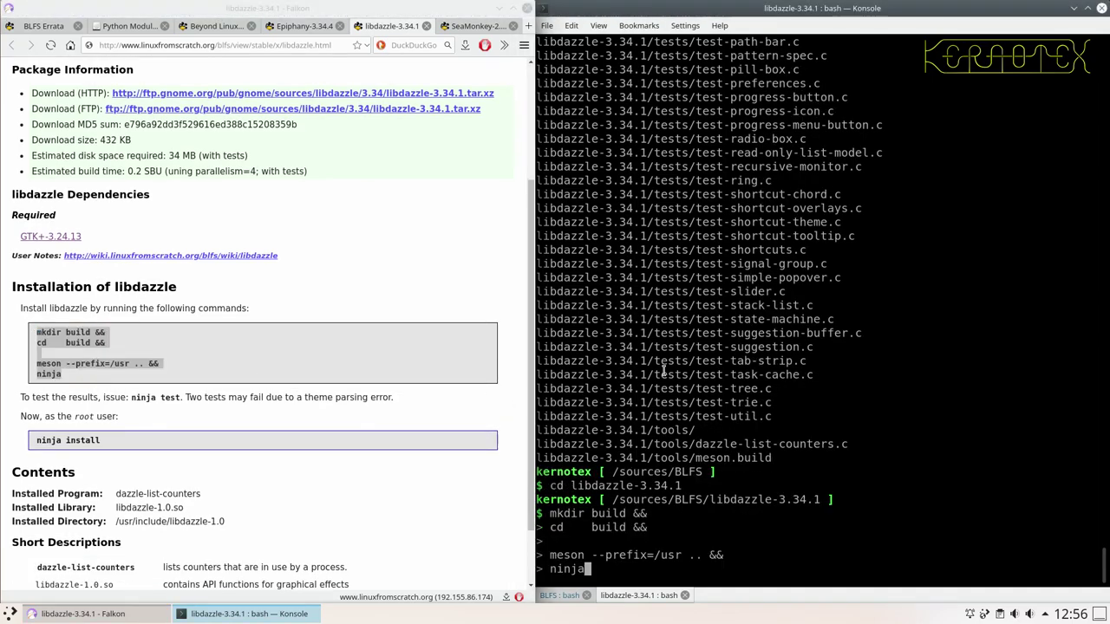
key("Return")
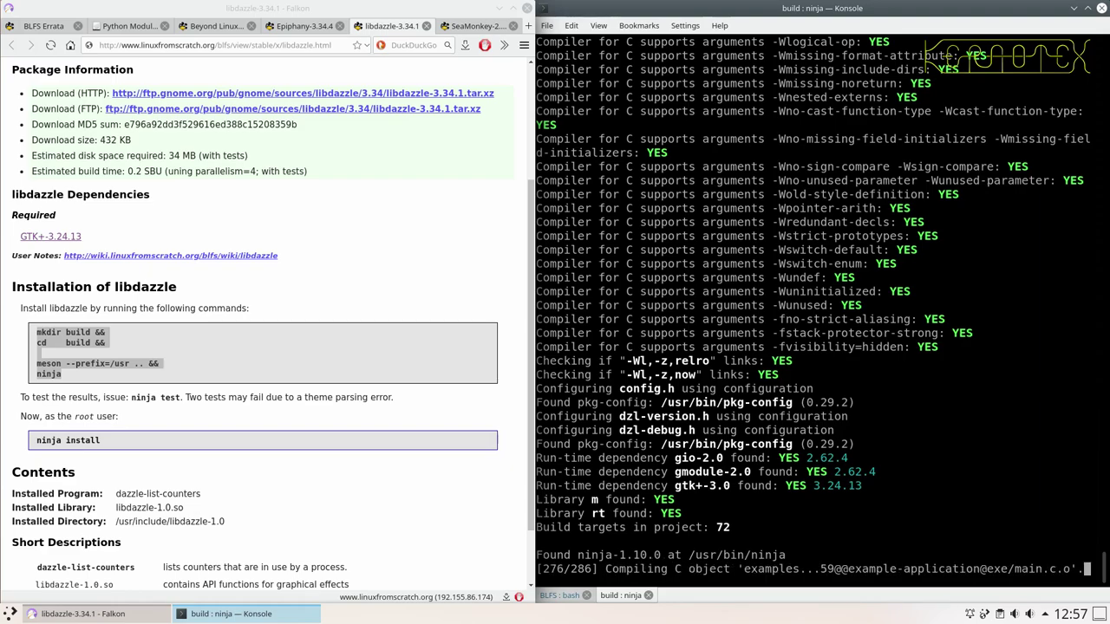
key("Return")
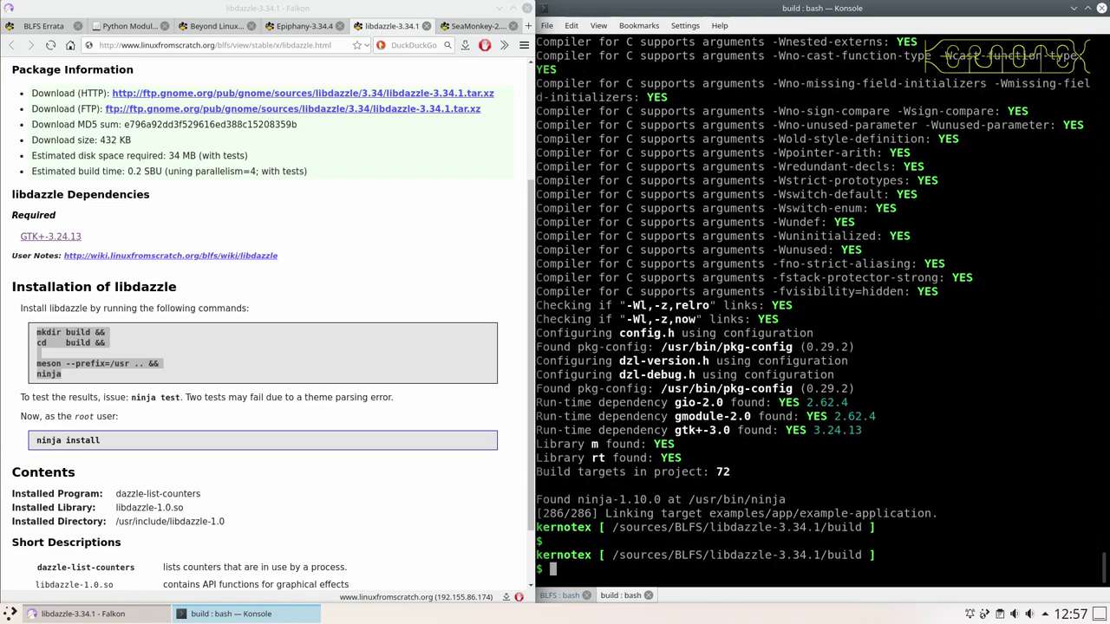
- Run ninja test (29 passing), then sudo -E ninja install with the account password
key("Return")
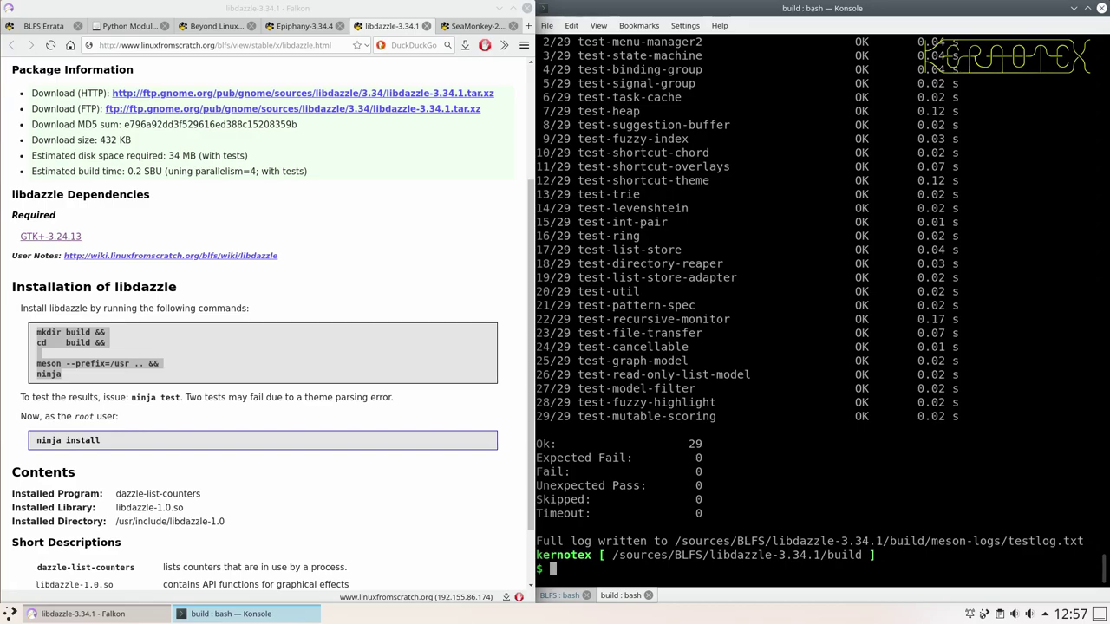
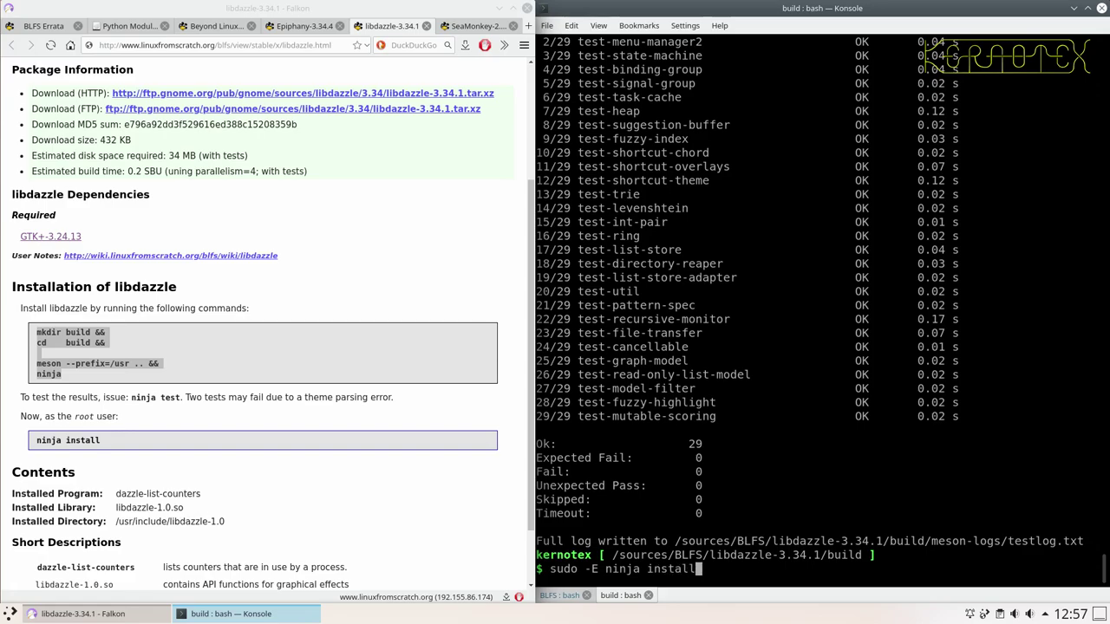
key("Return")
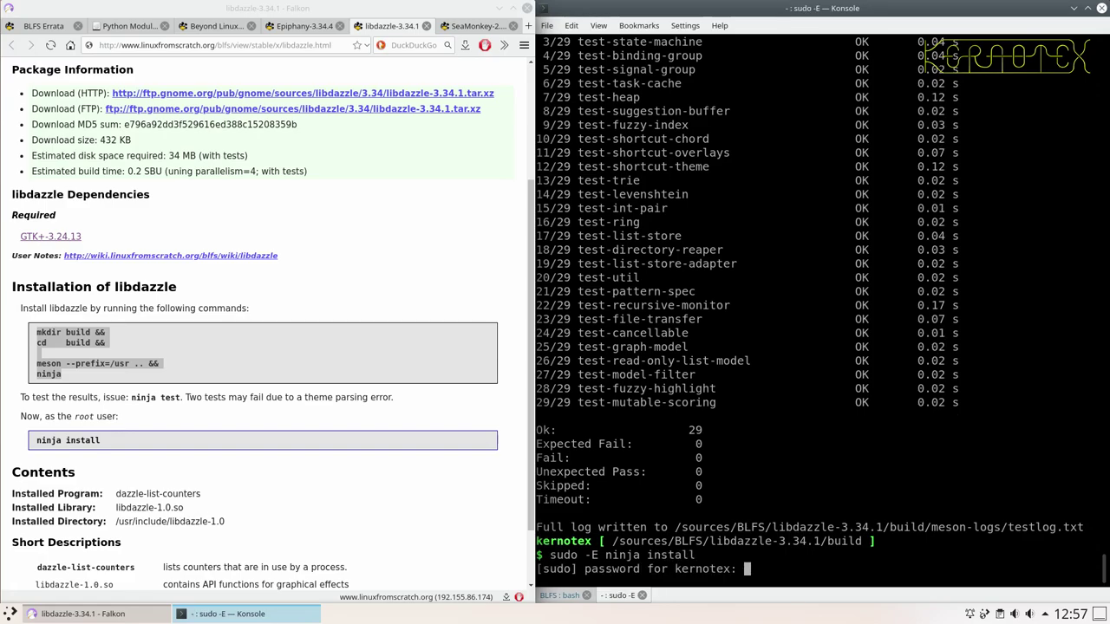
key("Return")
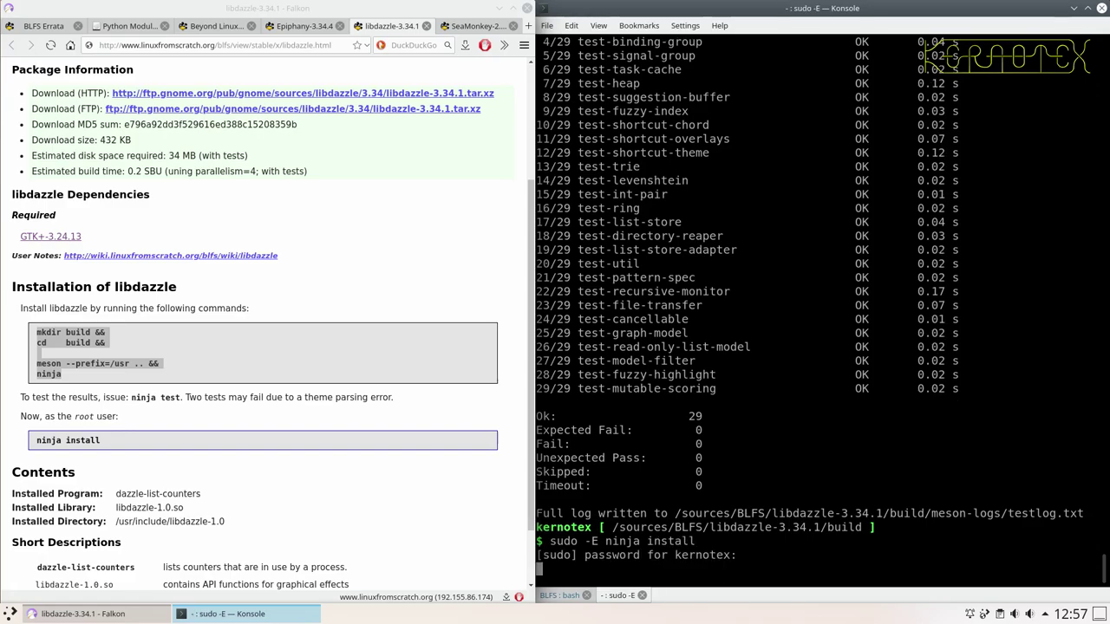
key("Return")
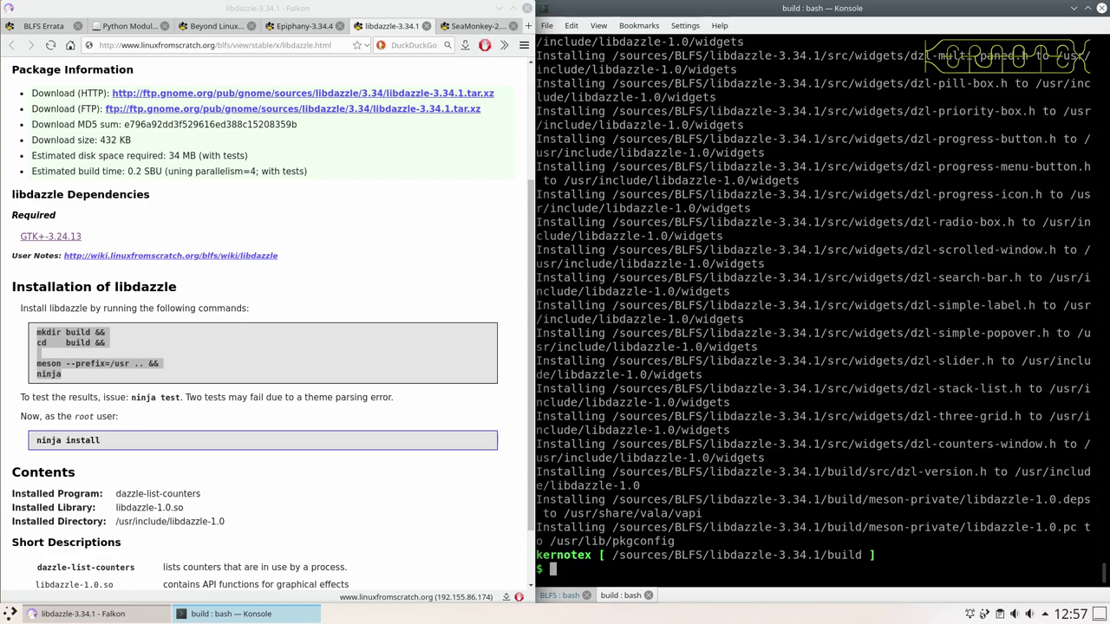
scroll(426, 300, "up", 4)
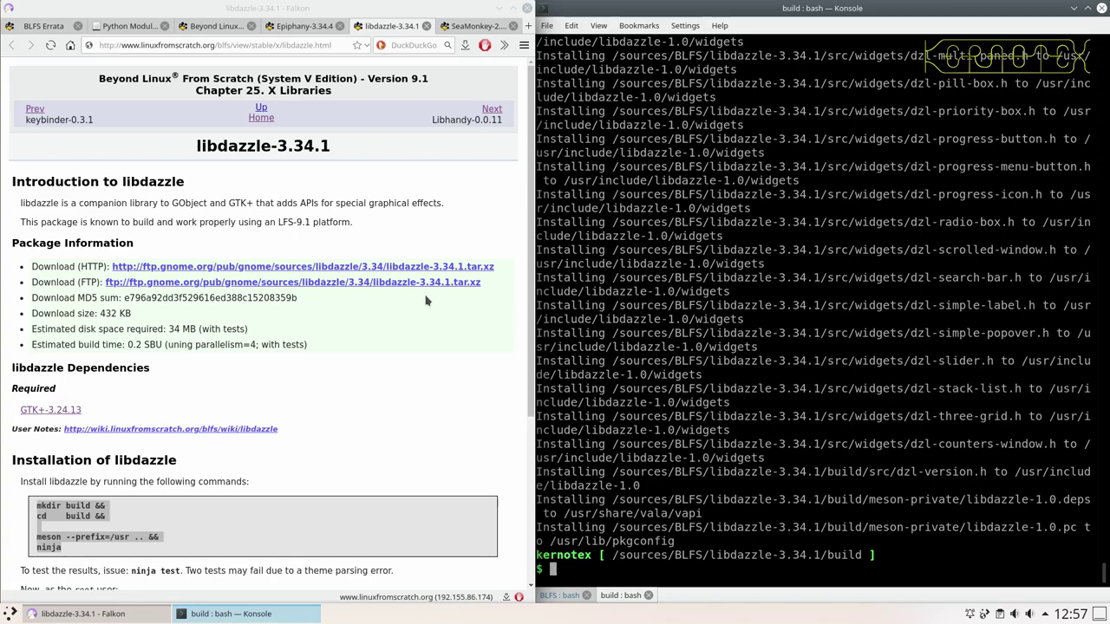
- Close the libdazzle tab, return to /sources/BLFS and delete the libdazzle-3.34.1 source folder
left_click(426, 26)
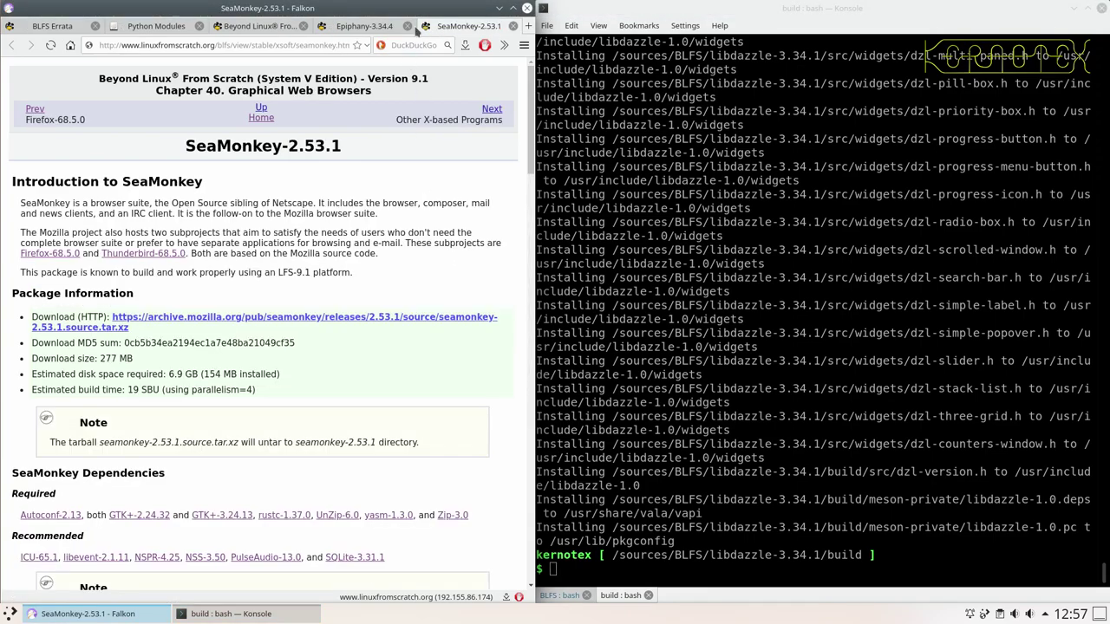
left_click(369, 26)
left_click(677, 247)
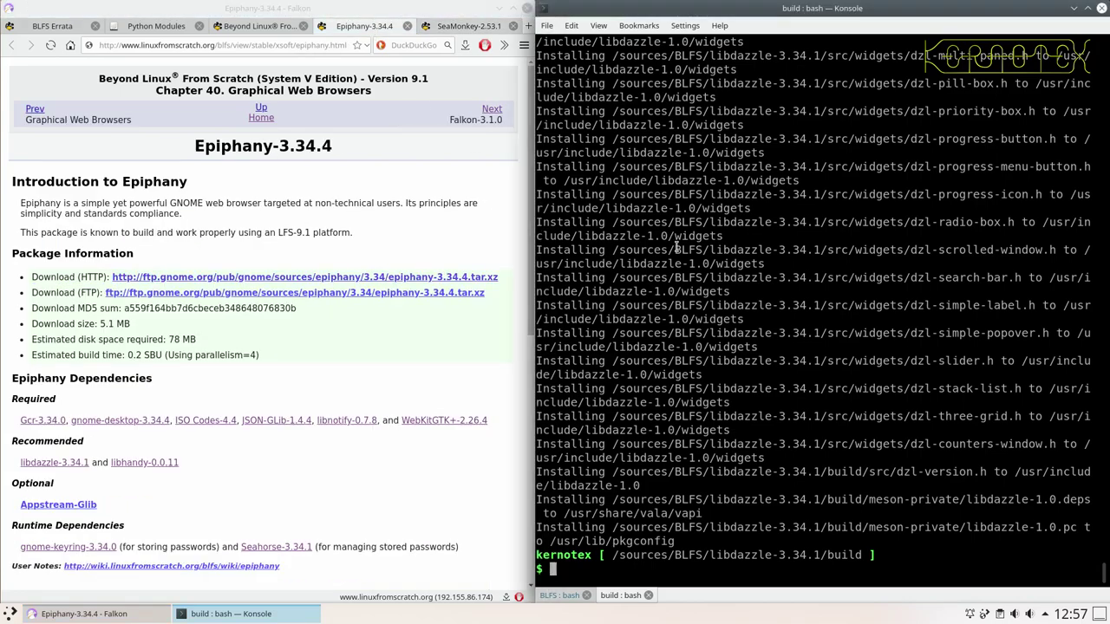
type("tar")
key("ctrl+c")
key("ctrl+c")
type("cd ../..")
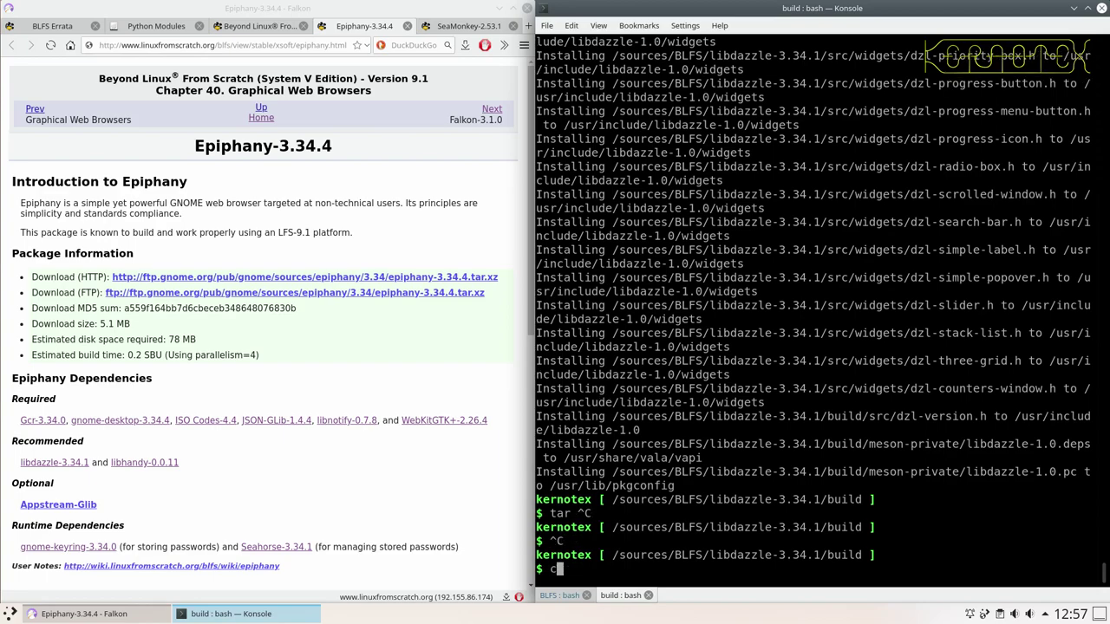
key("Return")
type("rm -Rf libdaz")
key("Tab")
key("Return")
- Extract epiphany-3.34.4.tar.xz and enter its source directory
type("tar -xv")
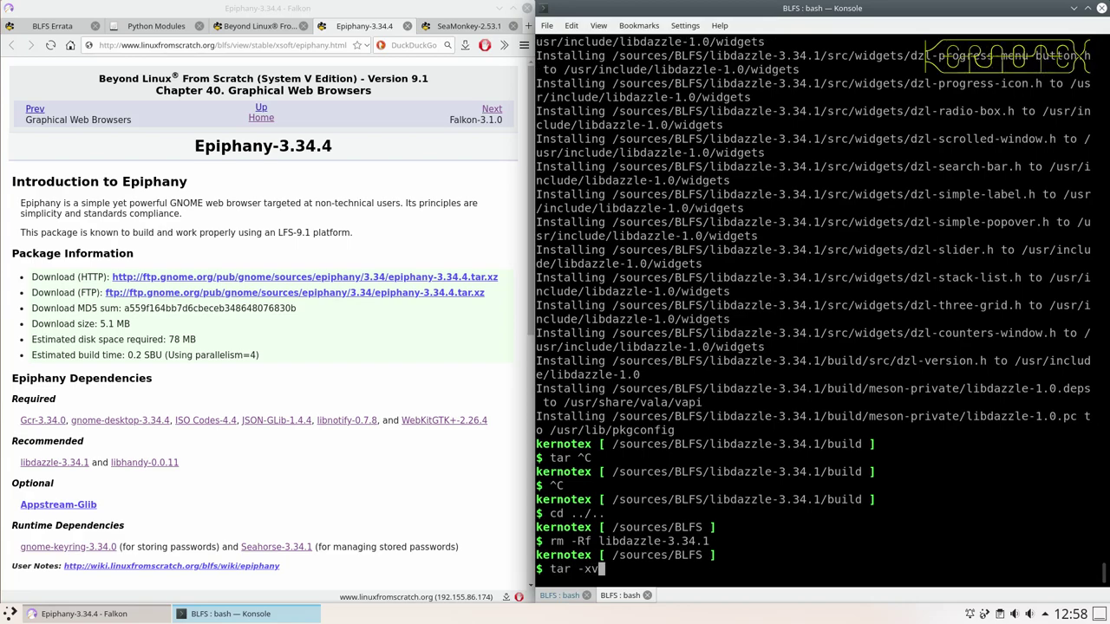
type("f epip")
key("Tab")
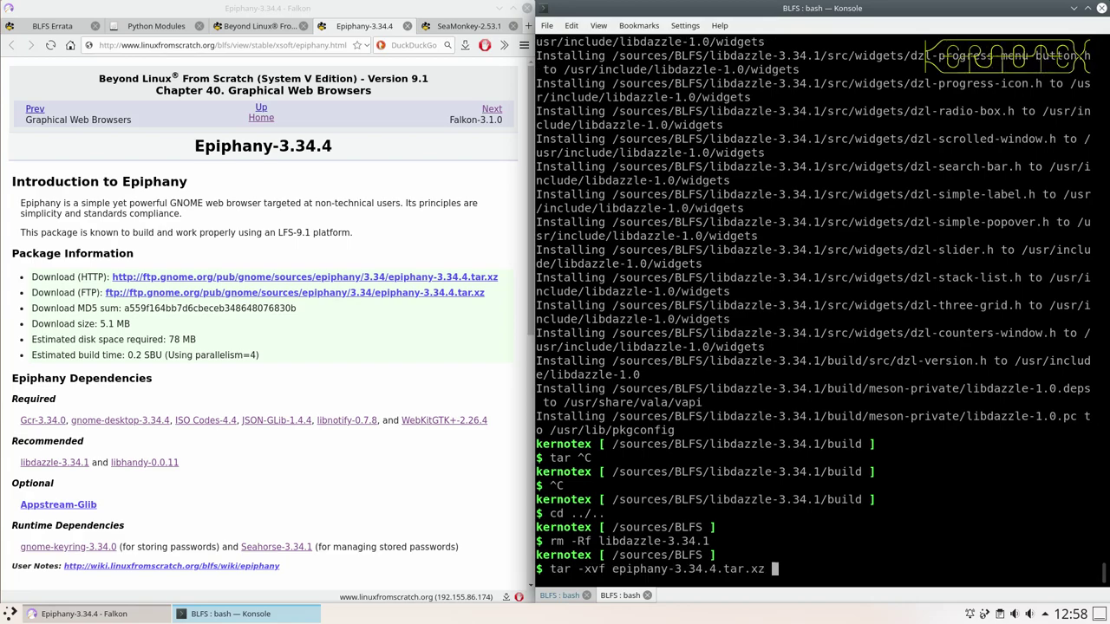
key("Return")
type("cd ")
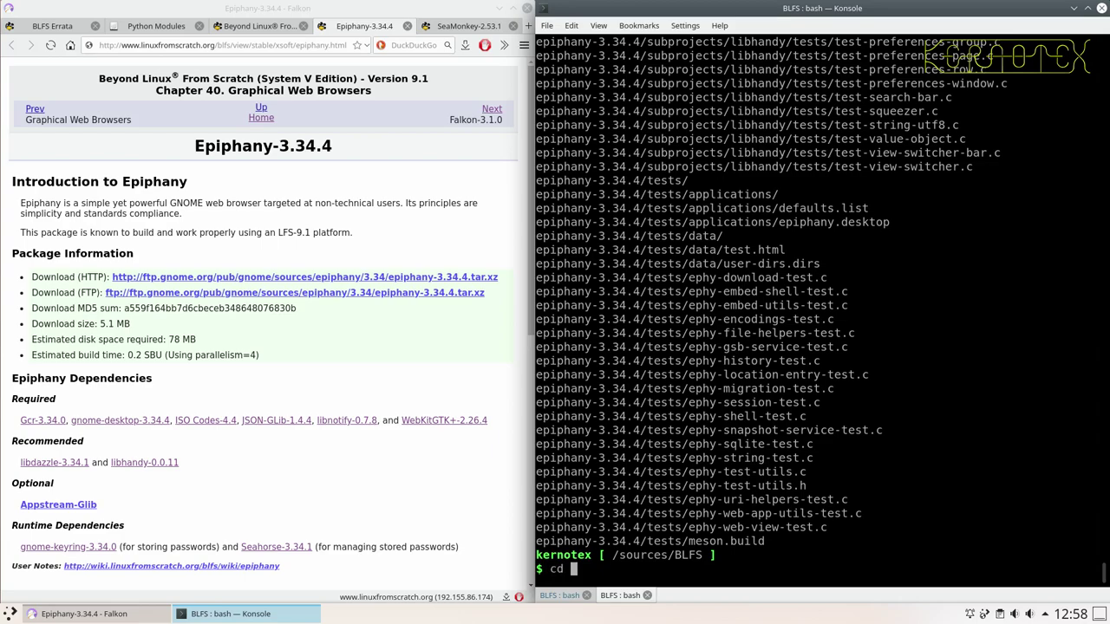
type("epiph")
key("Tab")
key("Return")
- Copy the Epiphany build commands from the book and paste them into Konsole
scroll(303, 294, "down", 8)
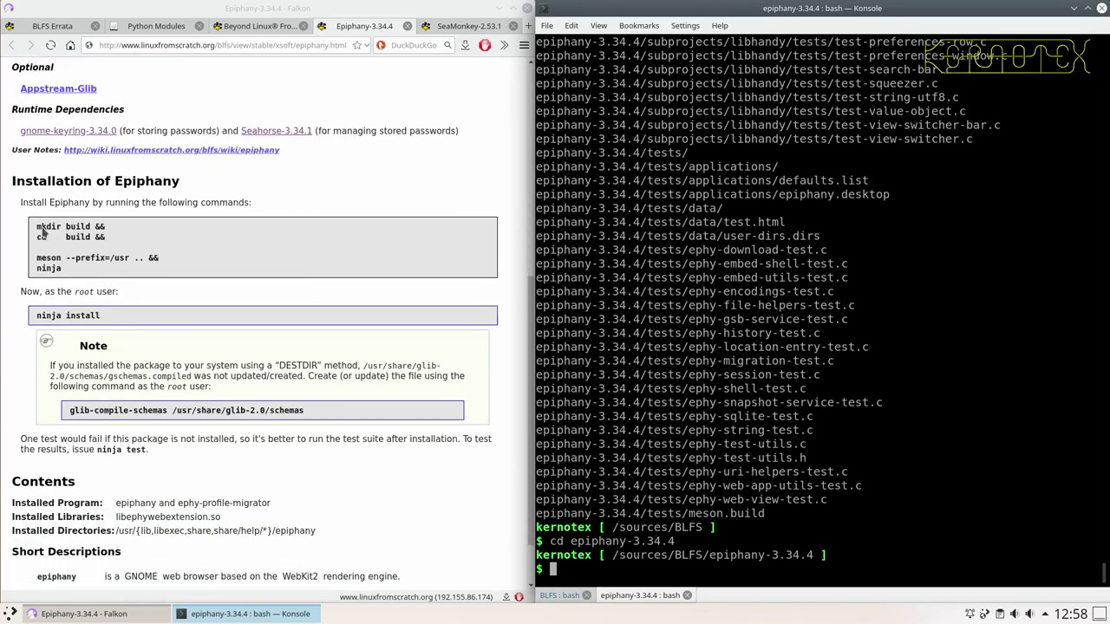
left_click_drag(36, 227, 84, 274)
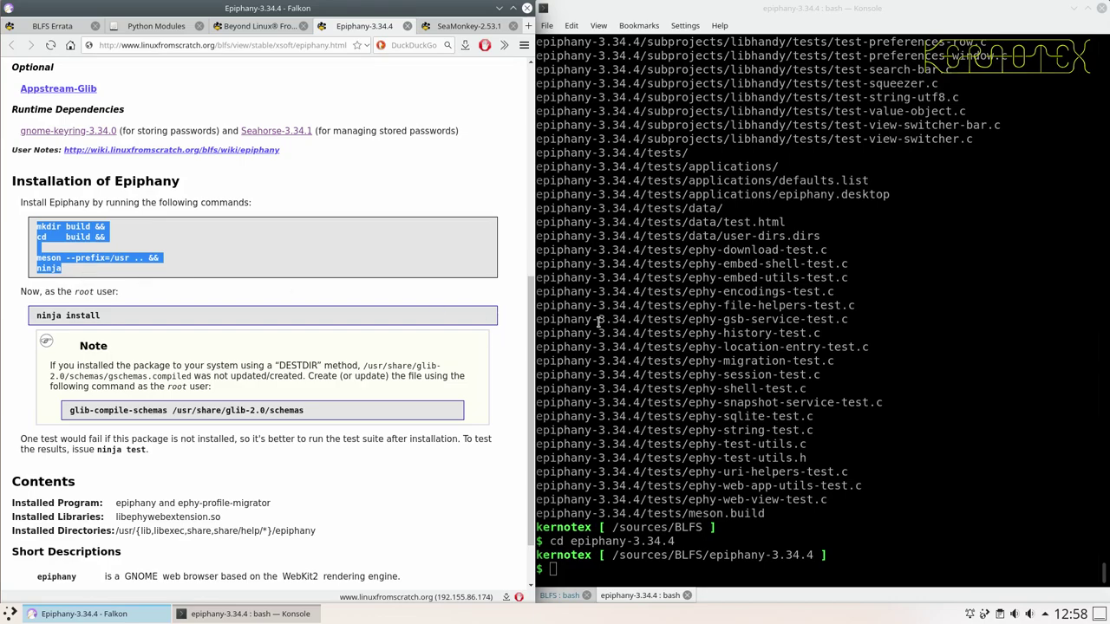
middle_click(631, 322)
- Build Epiphany, run ninja test, and read the summary: 11 pass, Web app utils fails
key("Return")
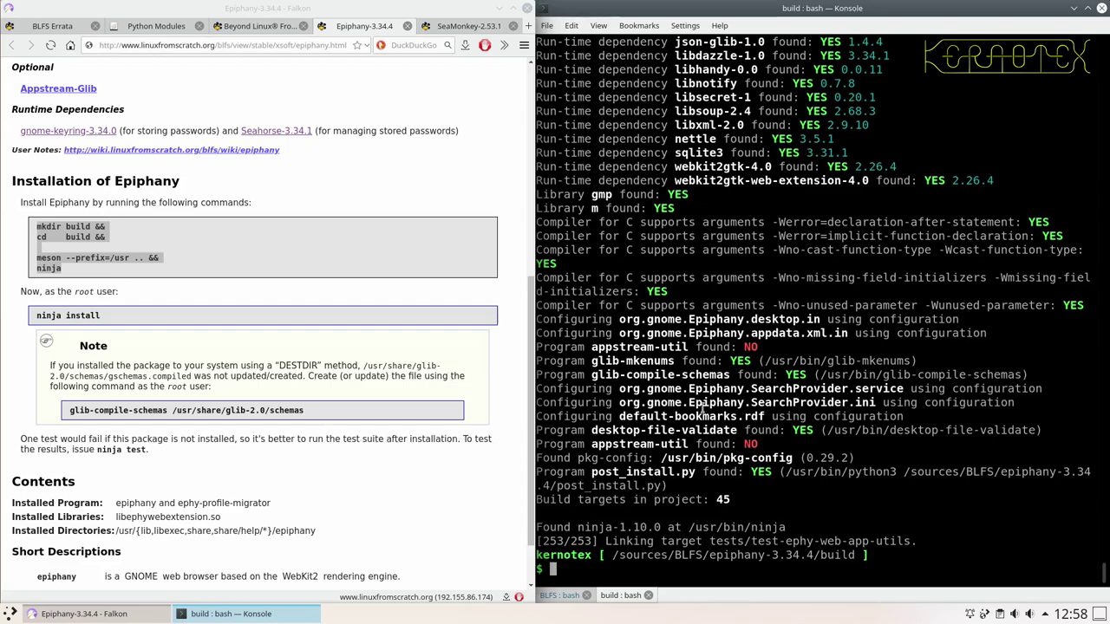
type("ninja test")
key("Return")
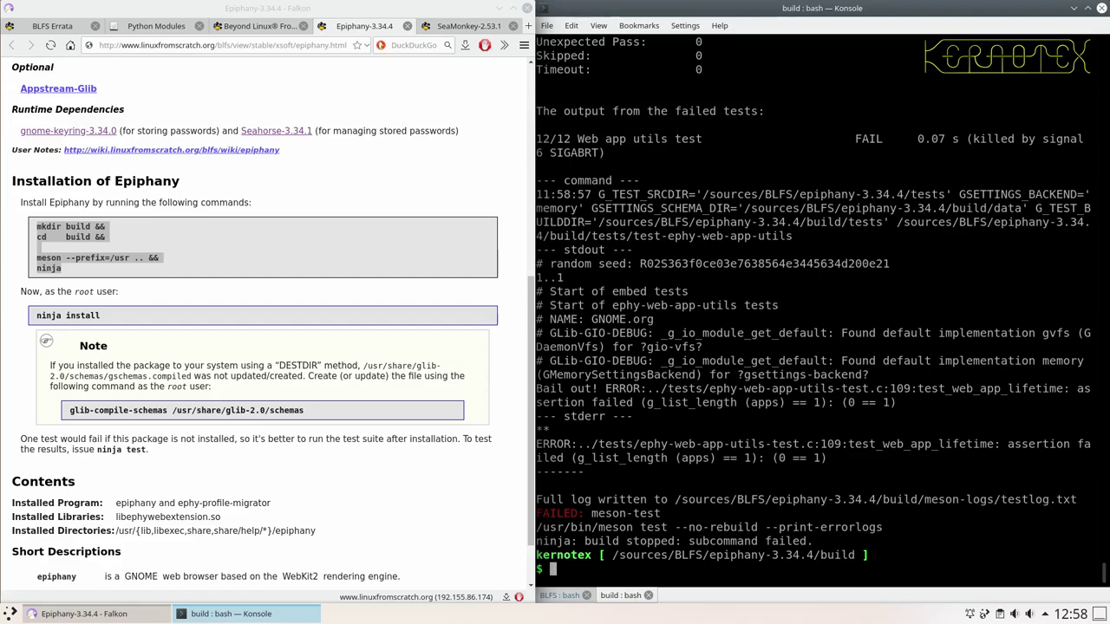
scroll(759, 403, "up", 3)
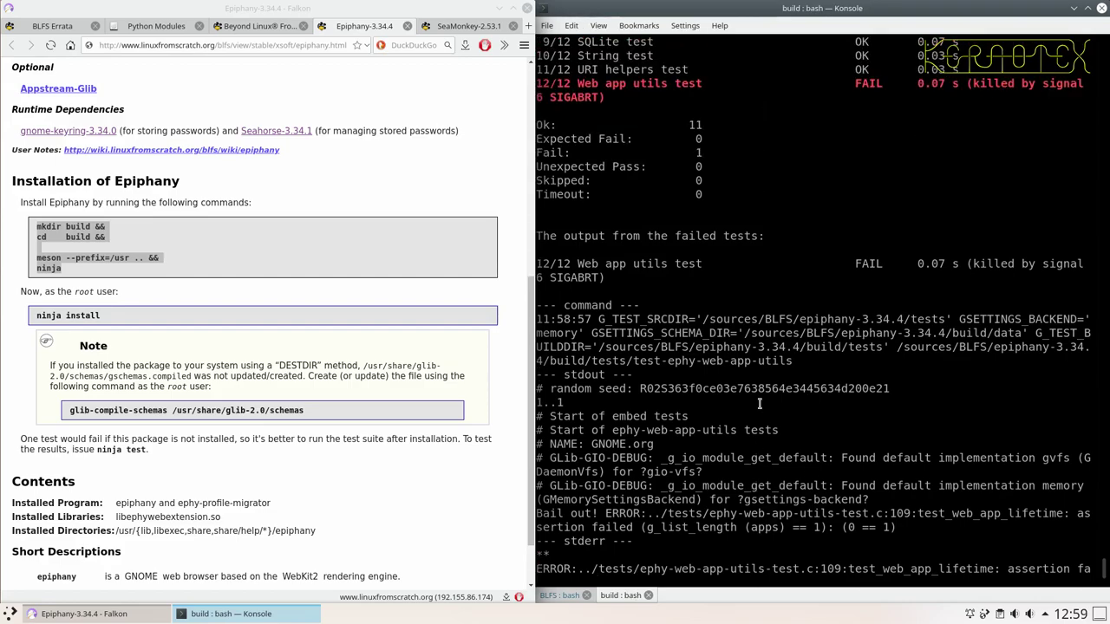
scroll(693, 236, "up", 4)
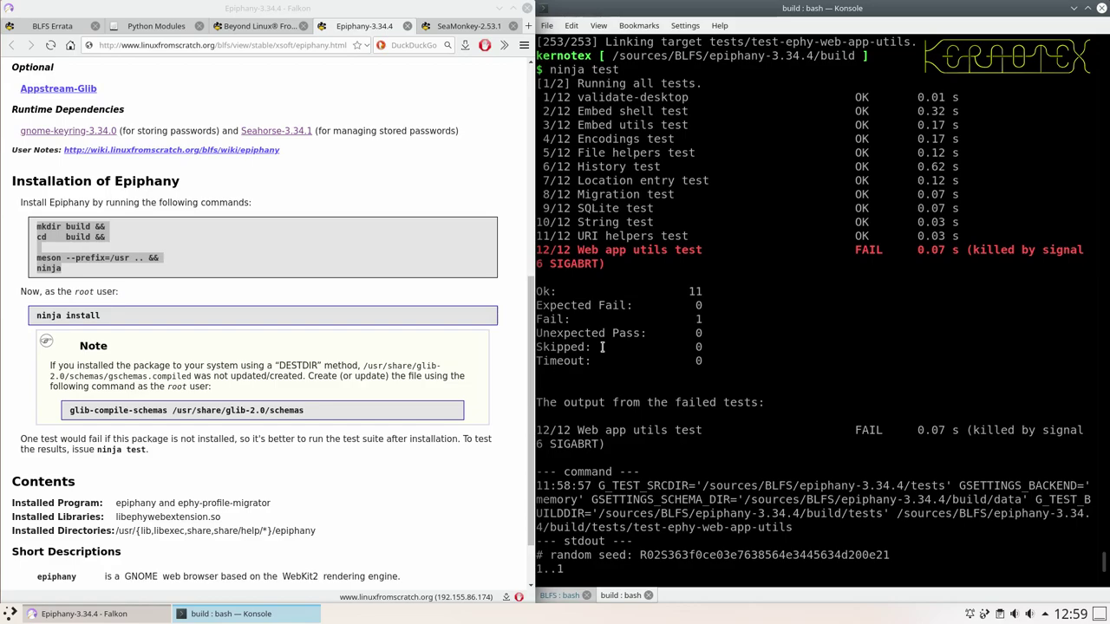
- Install Epiphany with sudo -E ninja install and rerun ninja test so all 12 tests pass
type("sudo ")
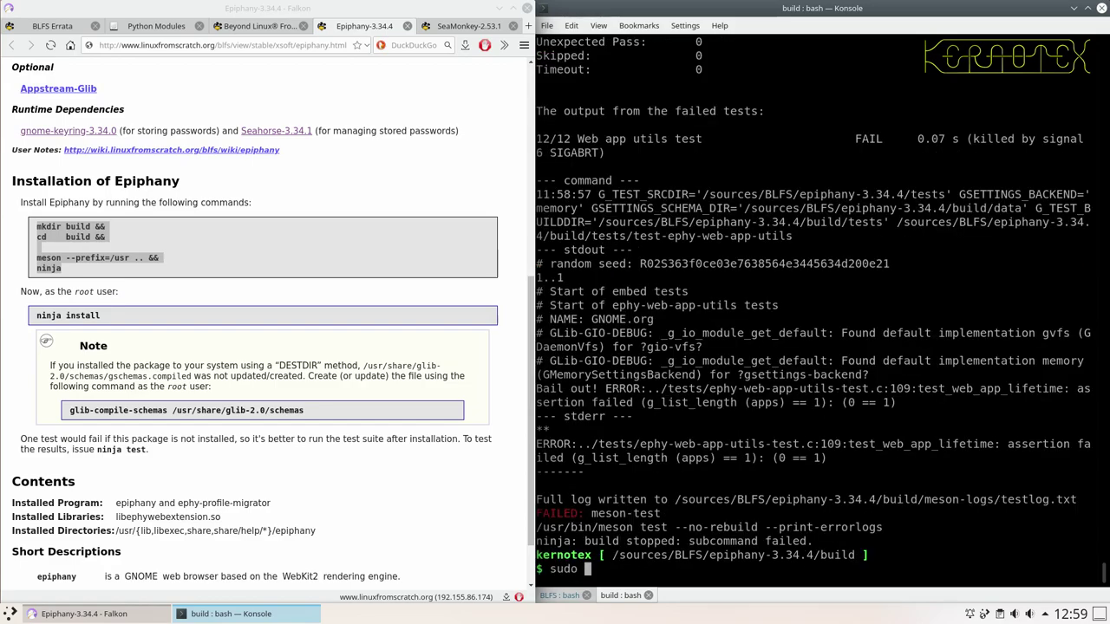
type("-E ninja install")
key("Return")
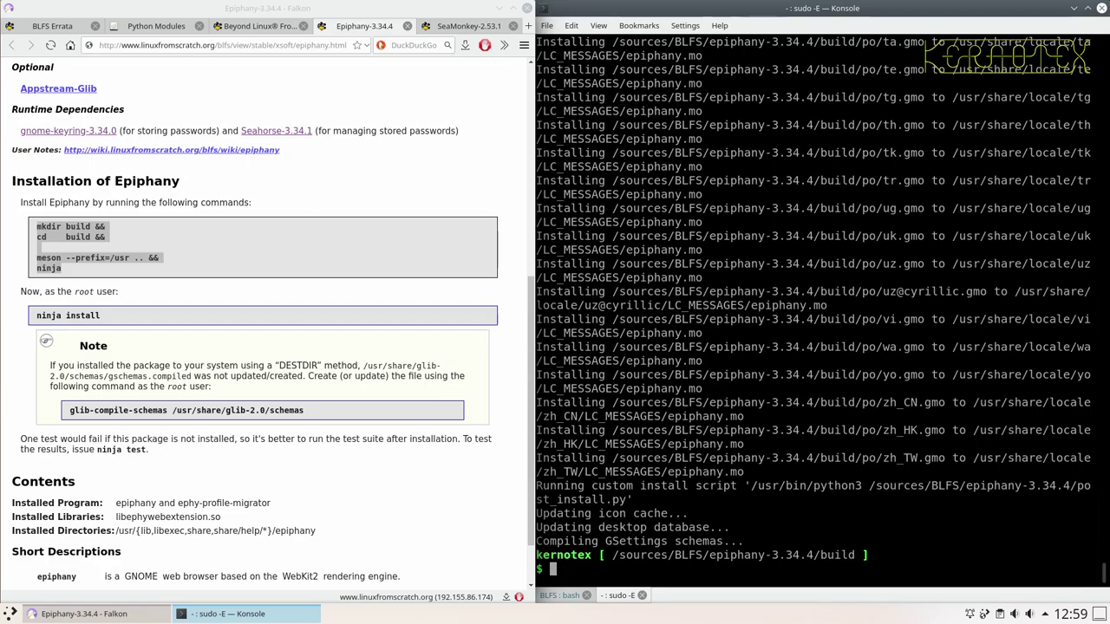
key("Up")
key("Up")
key("Up")
key("Up")
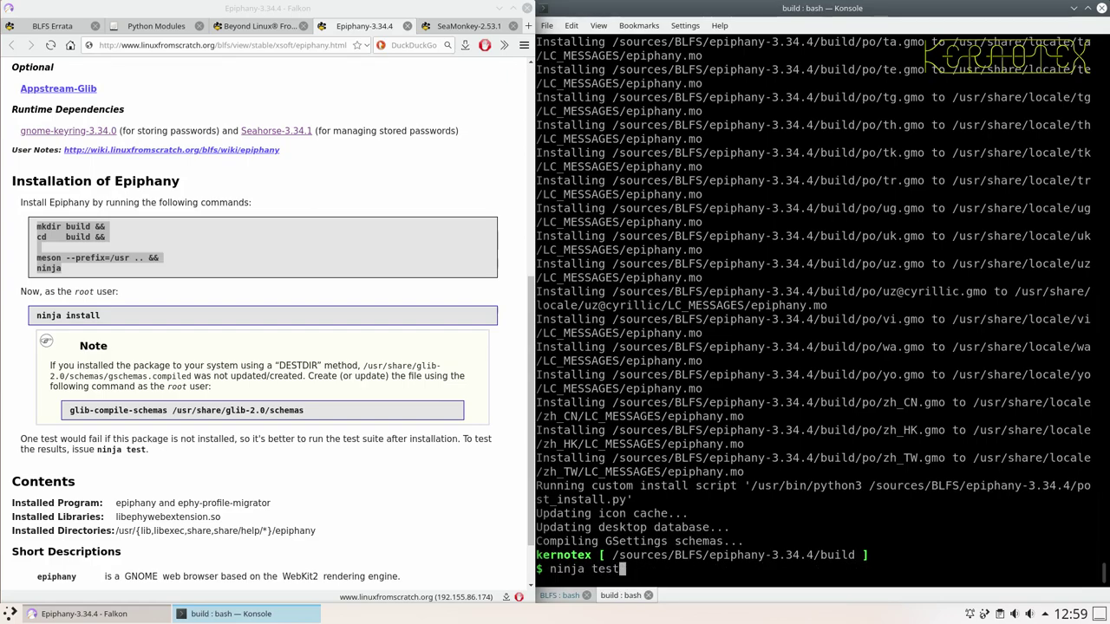
key("Return")
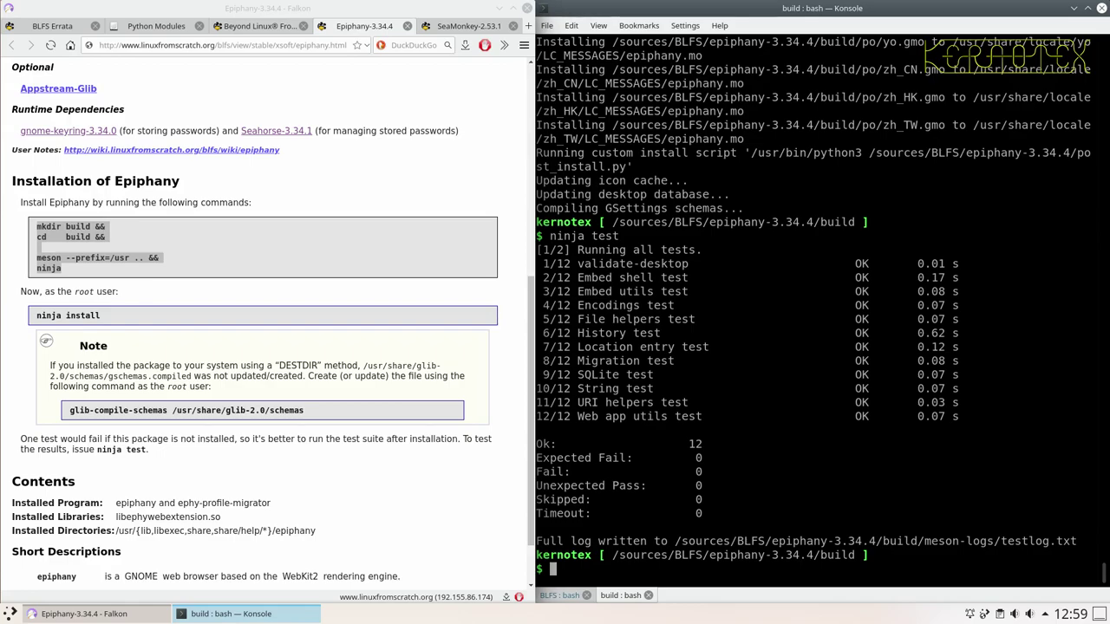
- Delete the epiphany-3.34.4 source directory with rm -Rf, retrying with sudo after it fails
type("cd ../..")
key("Return")
type("rm -Rf epiphany-3.34.4")
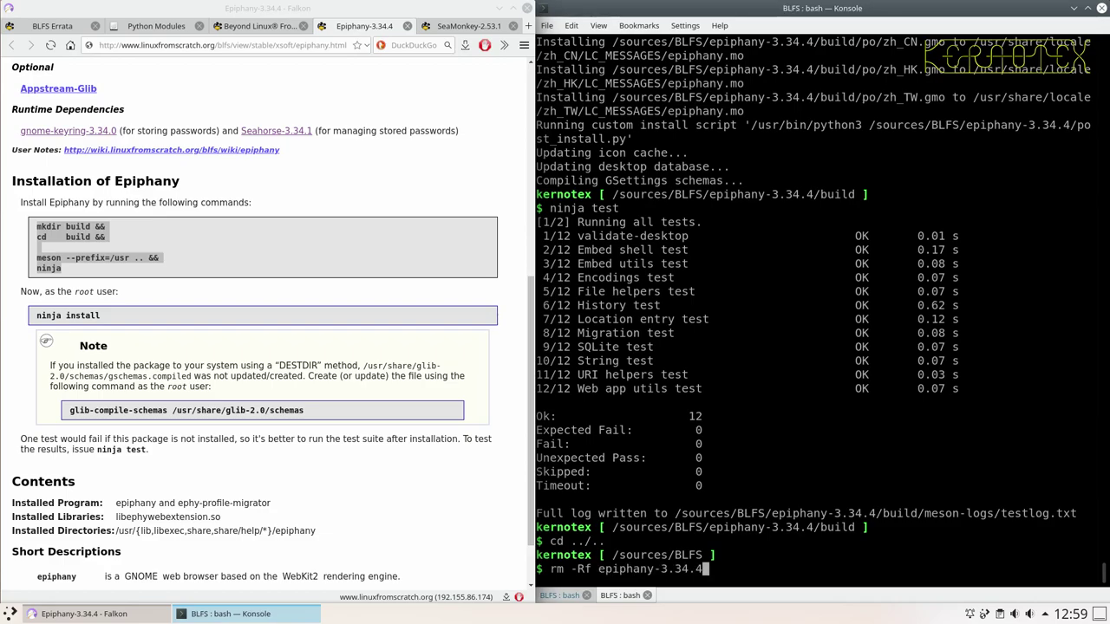
key("Return")
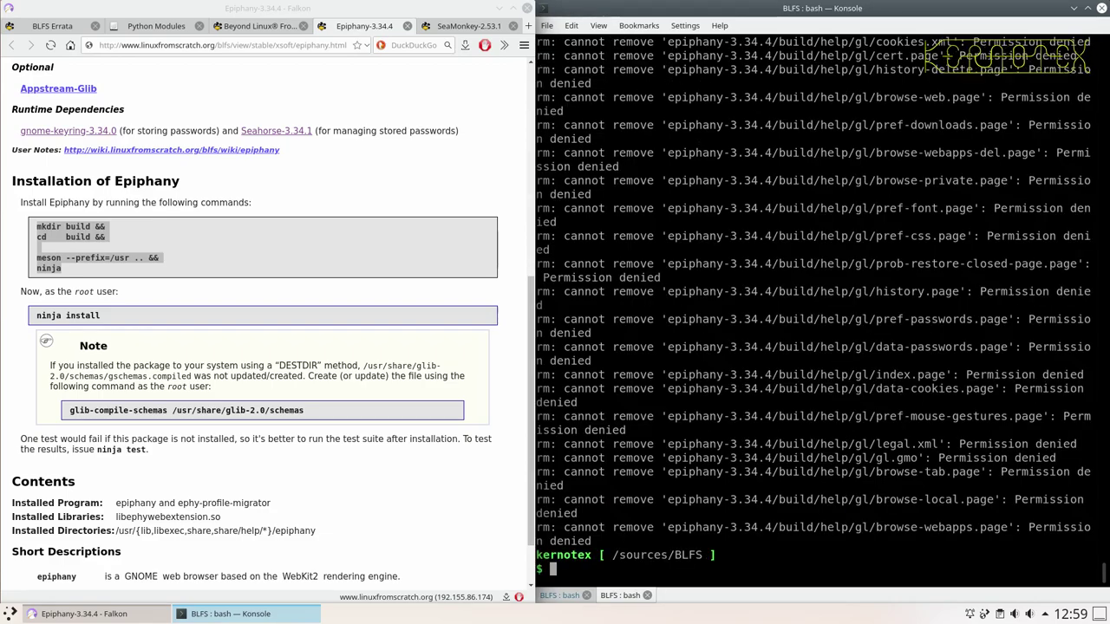
key("Up")
key("Home")
type("sudo")
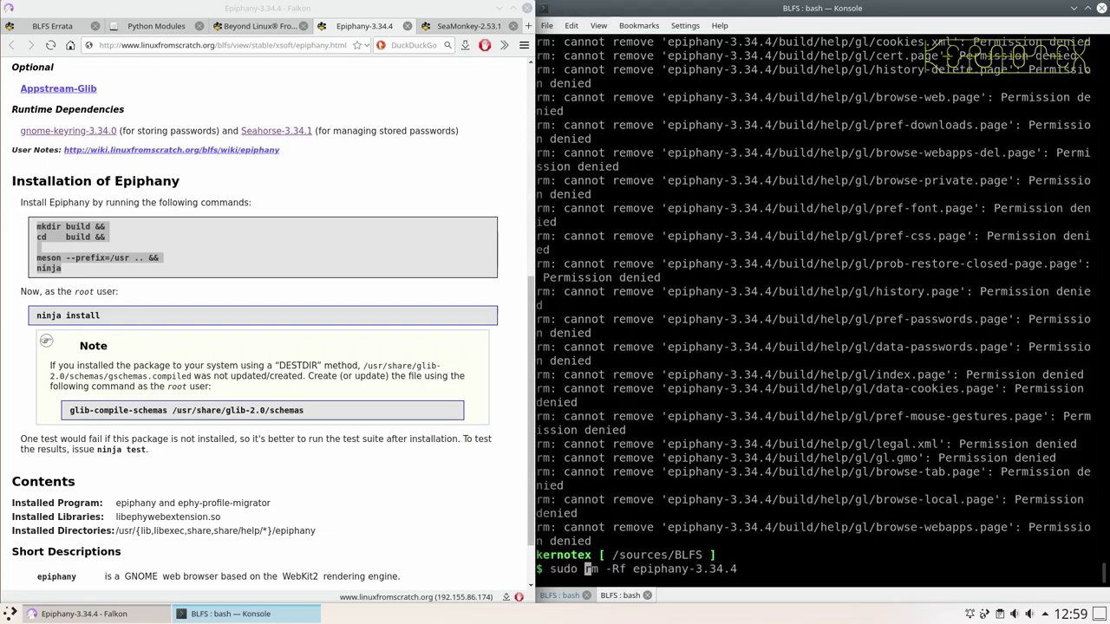
key("Return")
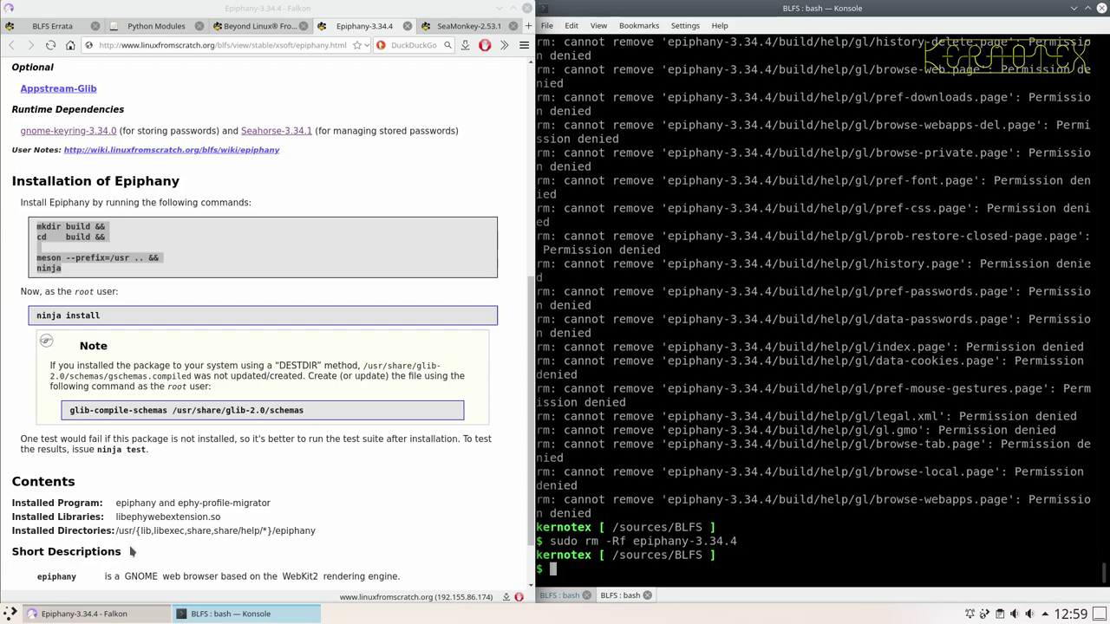
- Search the Application Launcher for 'epipha' to list the Web browser entry
scroll(125, 559, "down", 2)
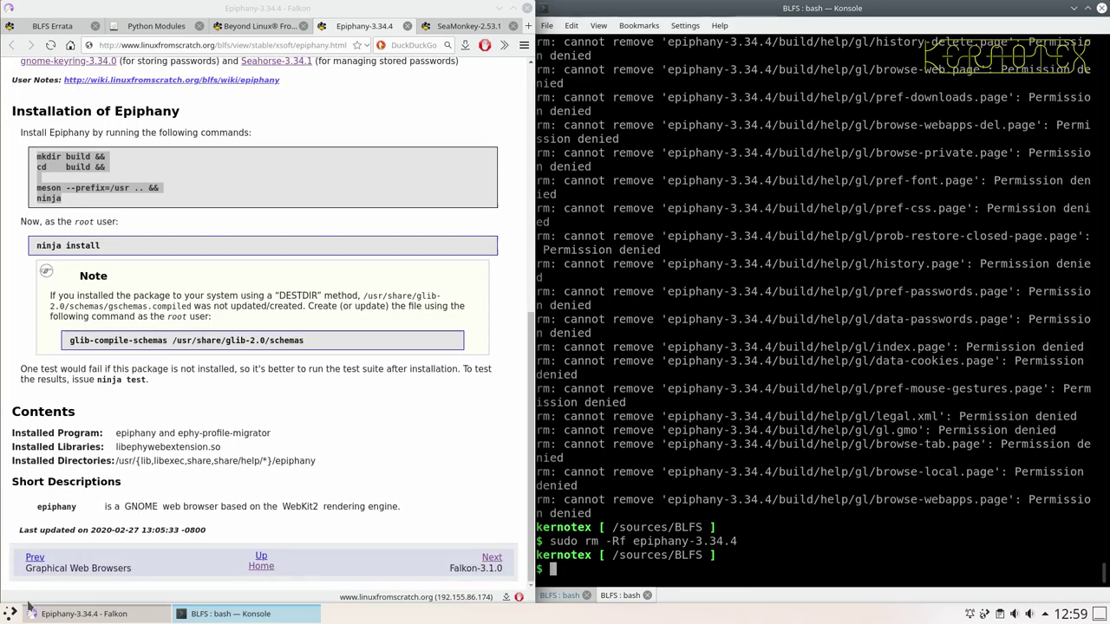
left_click(11, 613)
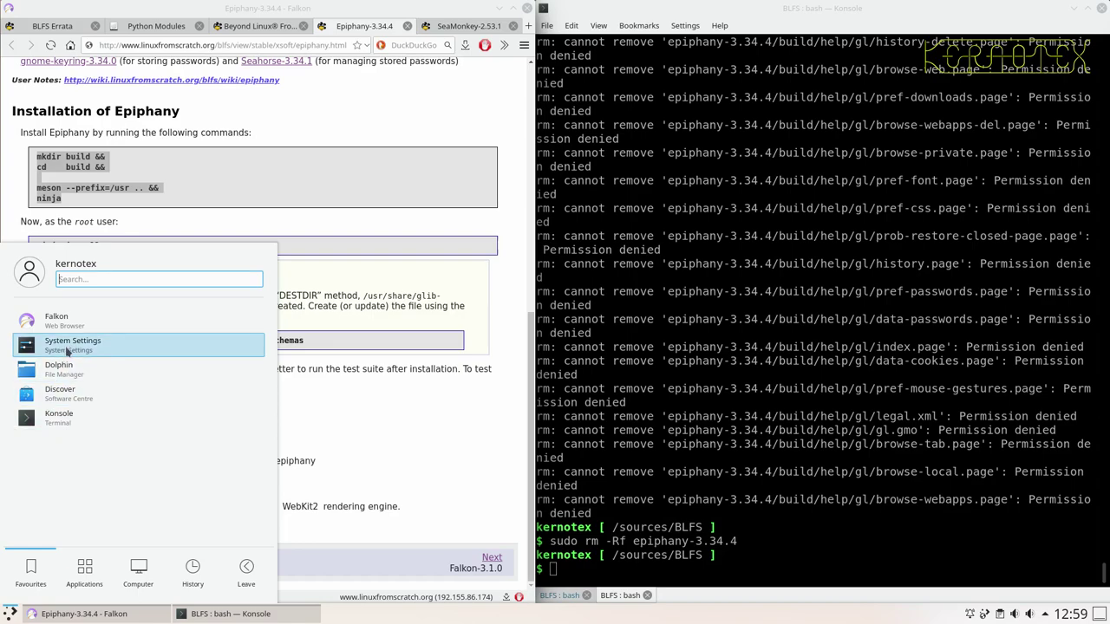
type("epip")
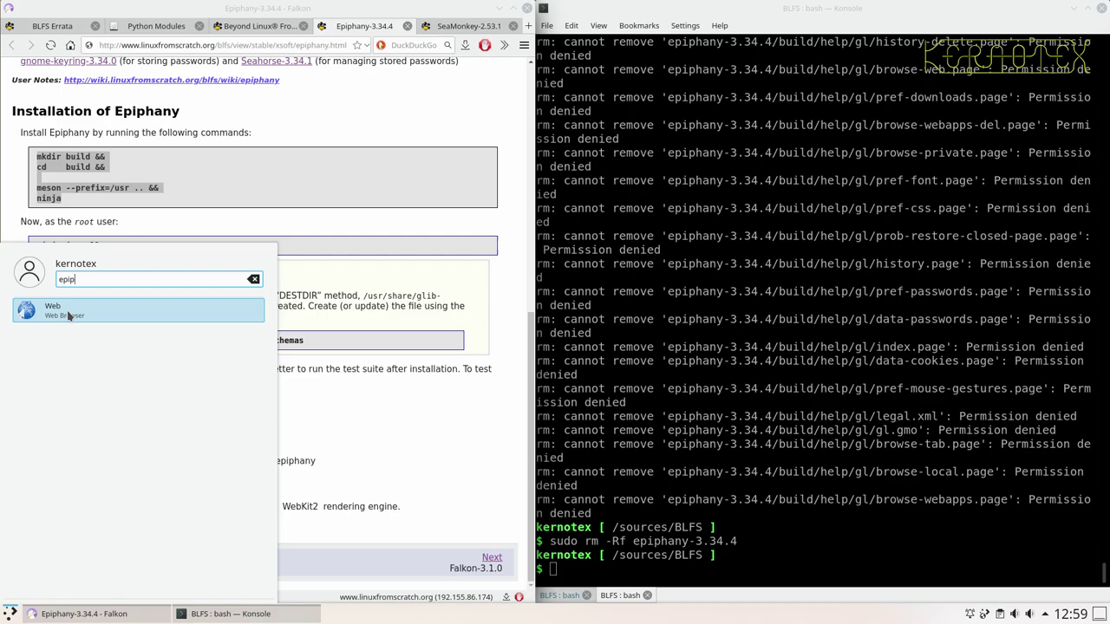
type("ha")
left_click(84, 316)
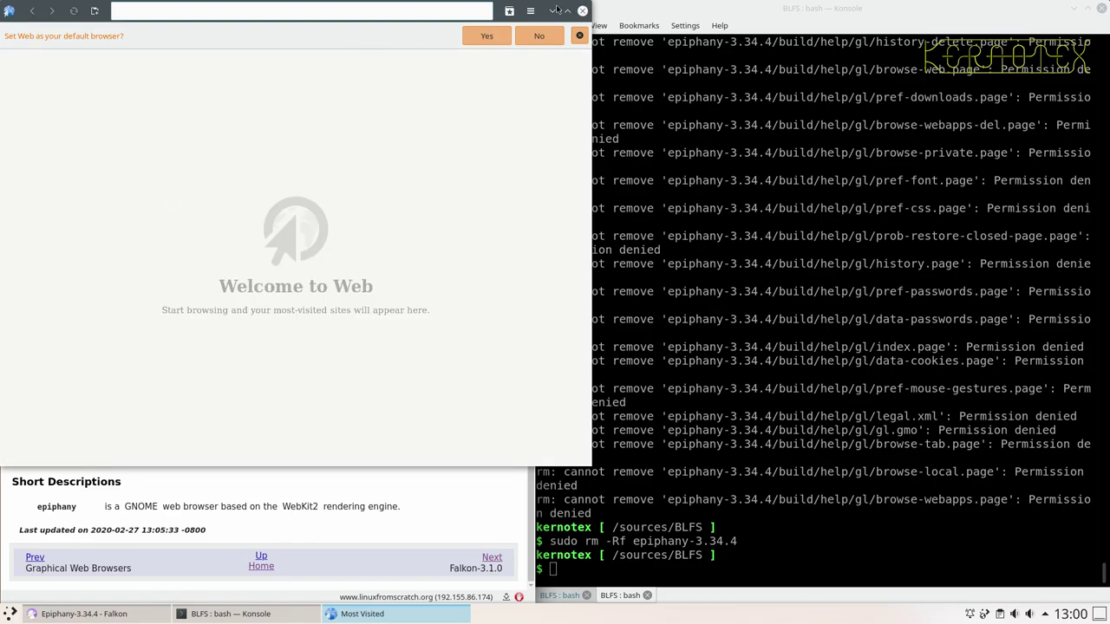
left_click_drag(542, 7, 770, 98)
left_click(355, 115)
type("ww")
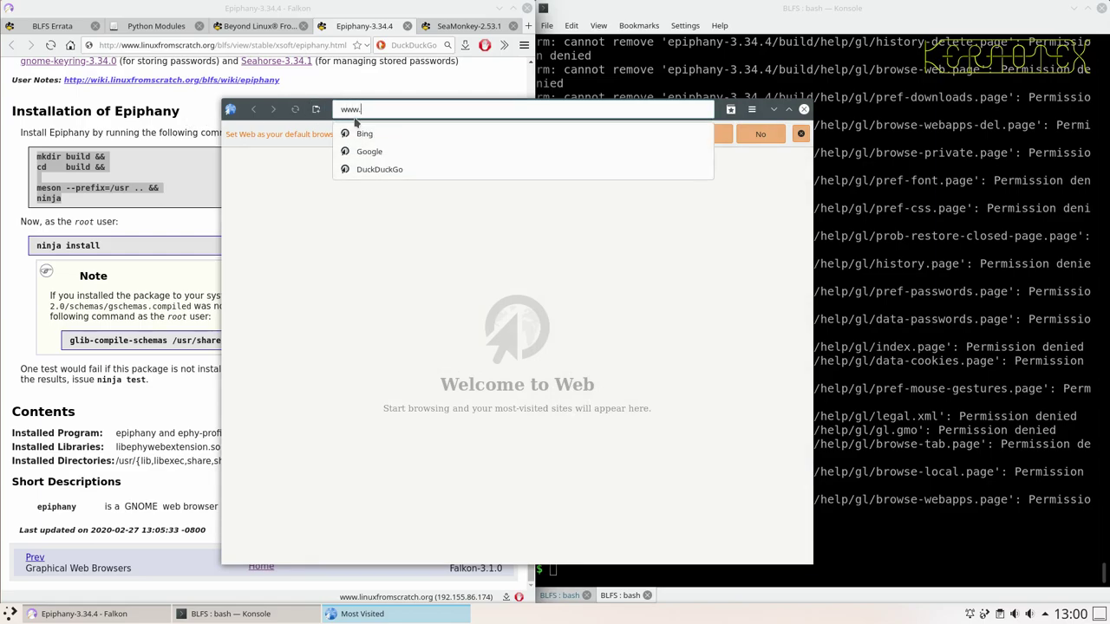
type("w.linuxfromscratch.org")
key("Return")
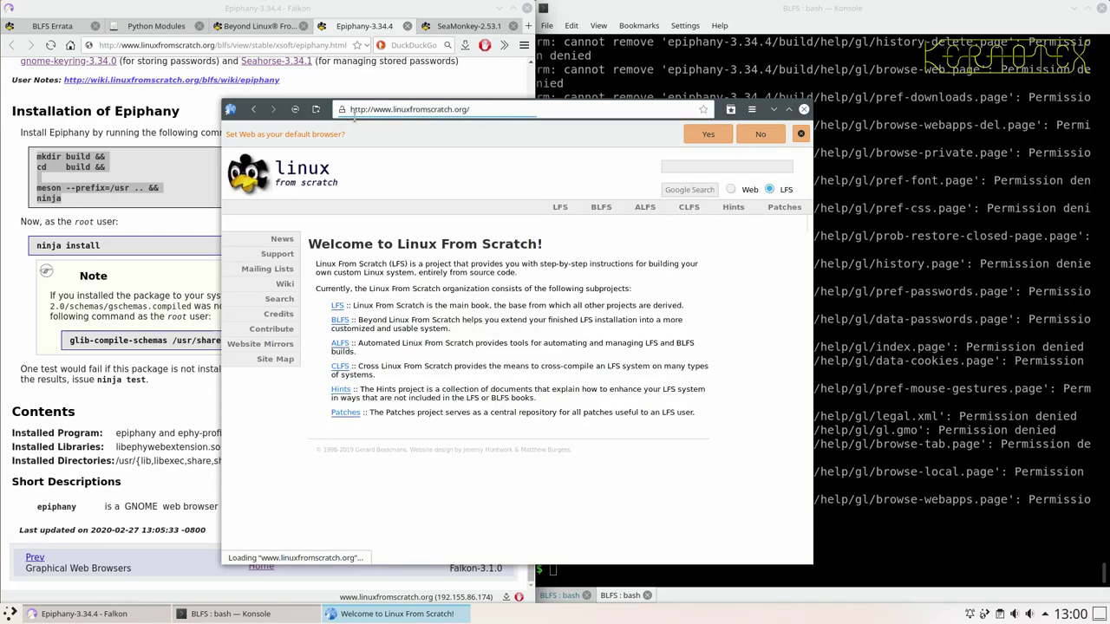
- Open the BLFS Version 9.1 HTML book online, then open a new tab
left_click(338, 320)
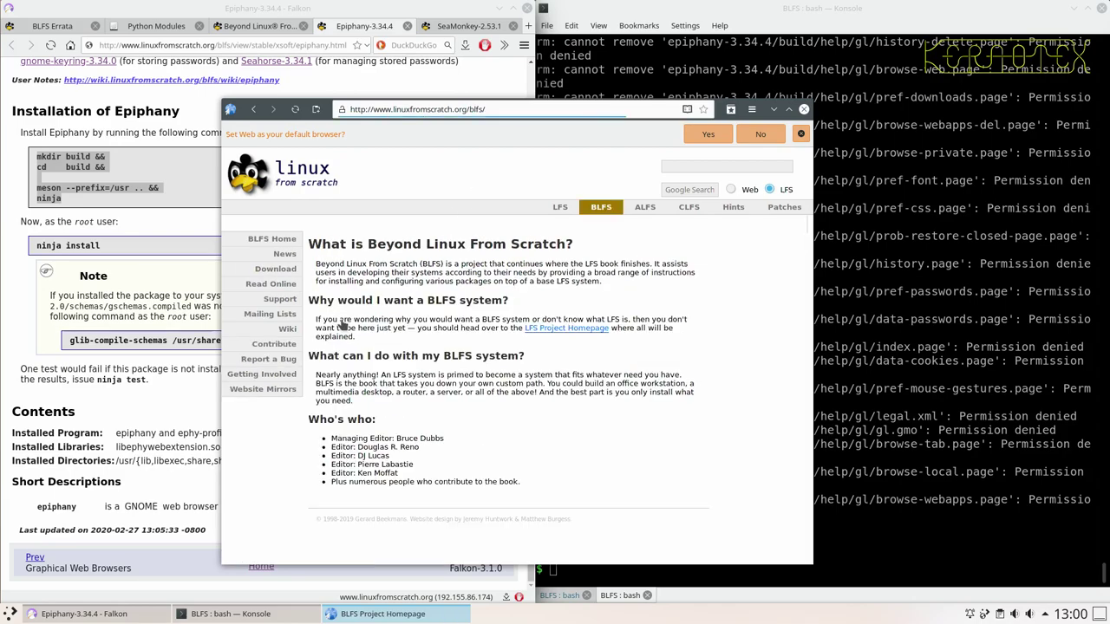
left_click(277, 285)
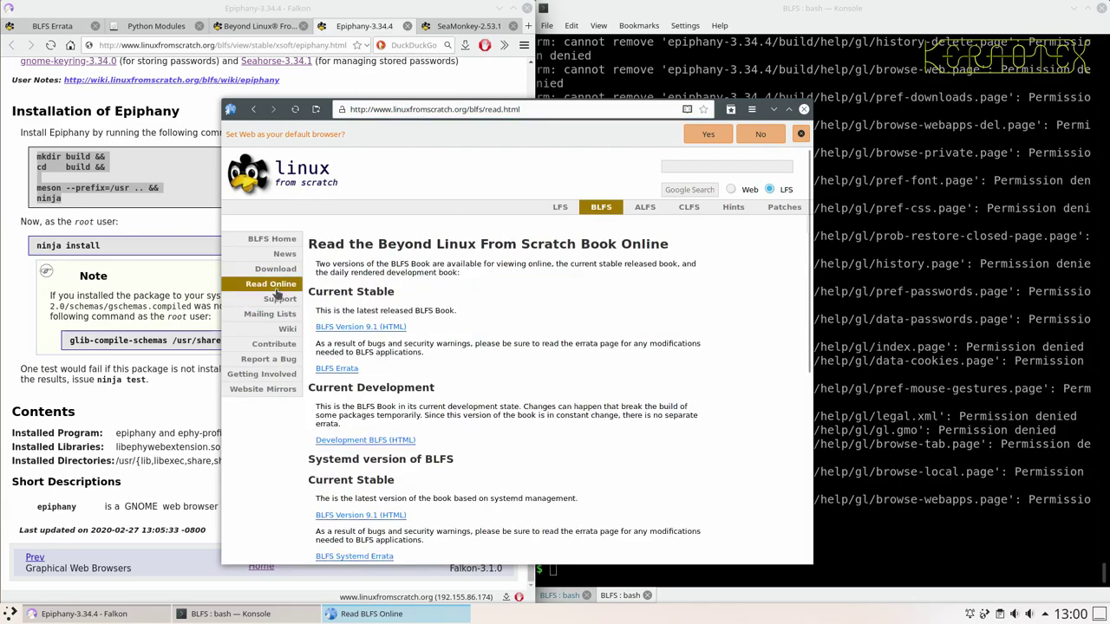
left_click(353, 327)
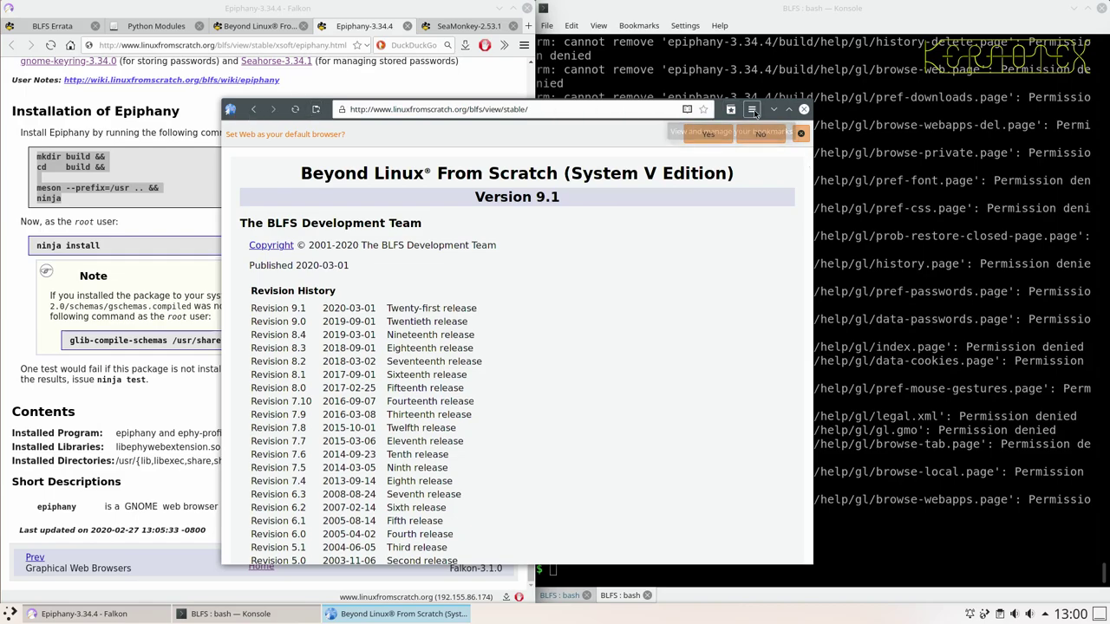
left_click(752, 110)
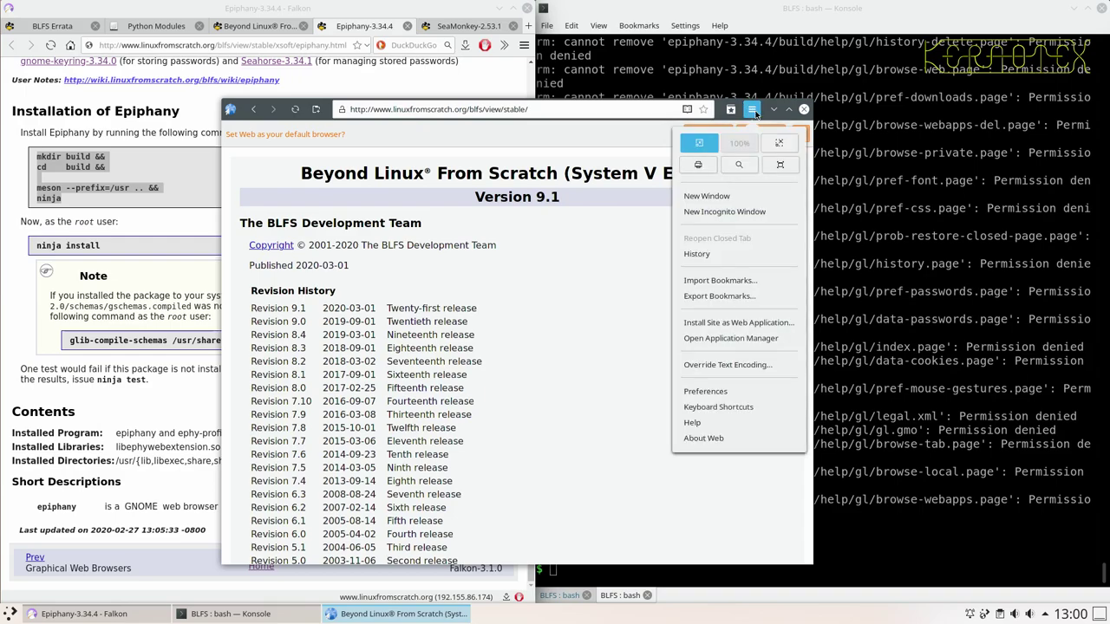
left_click(312, 129)
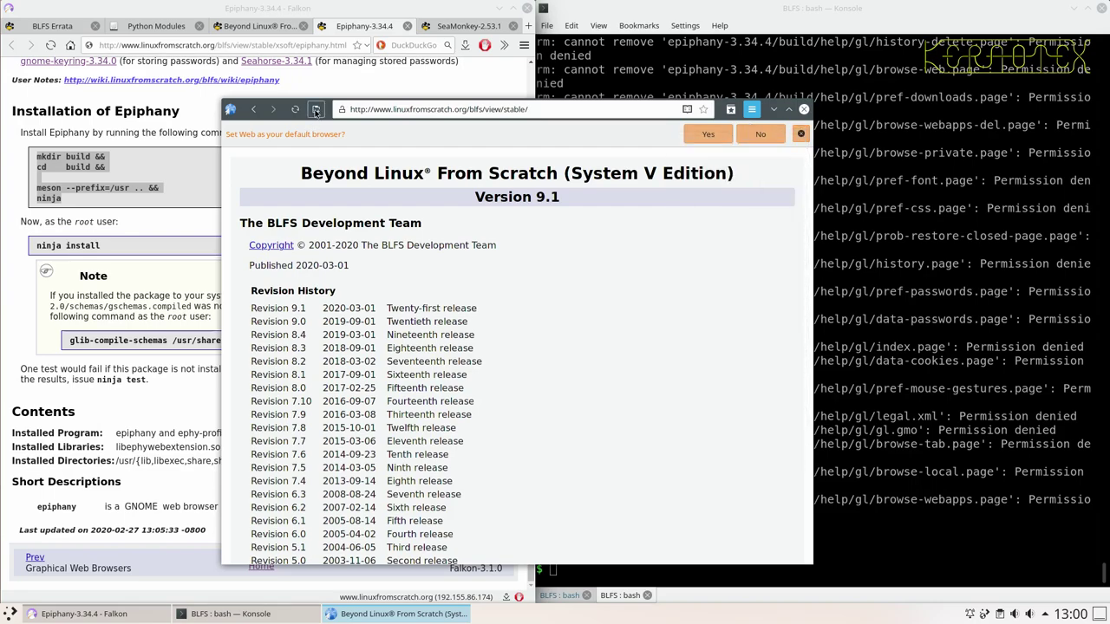
left_click(317, 109)
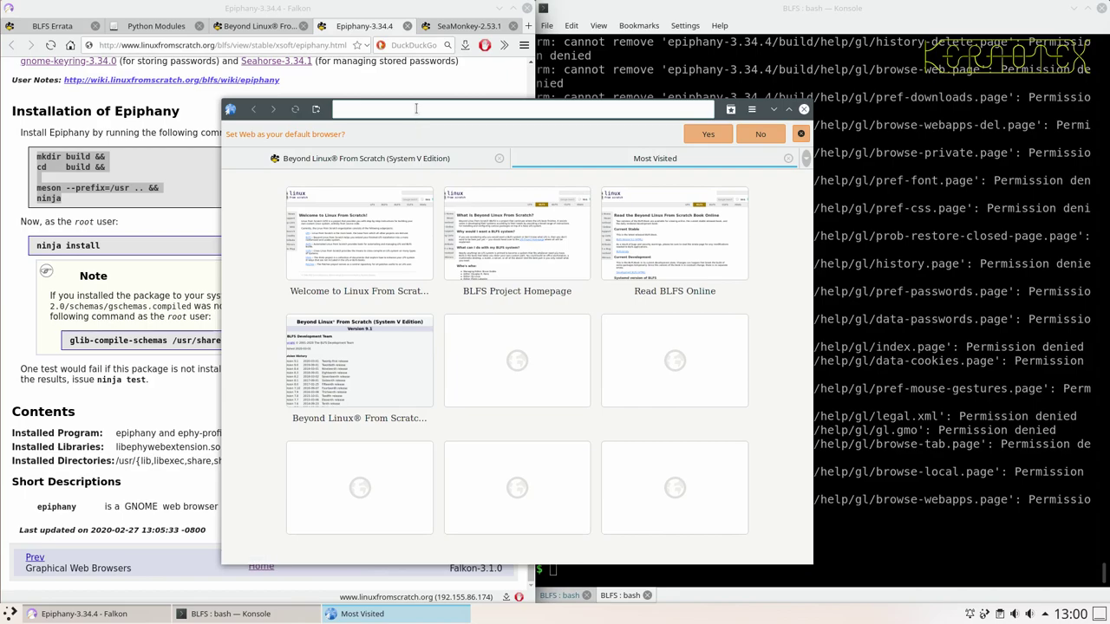
type("ww")
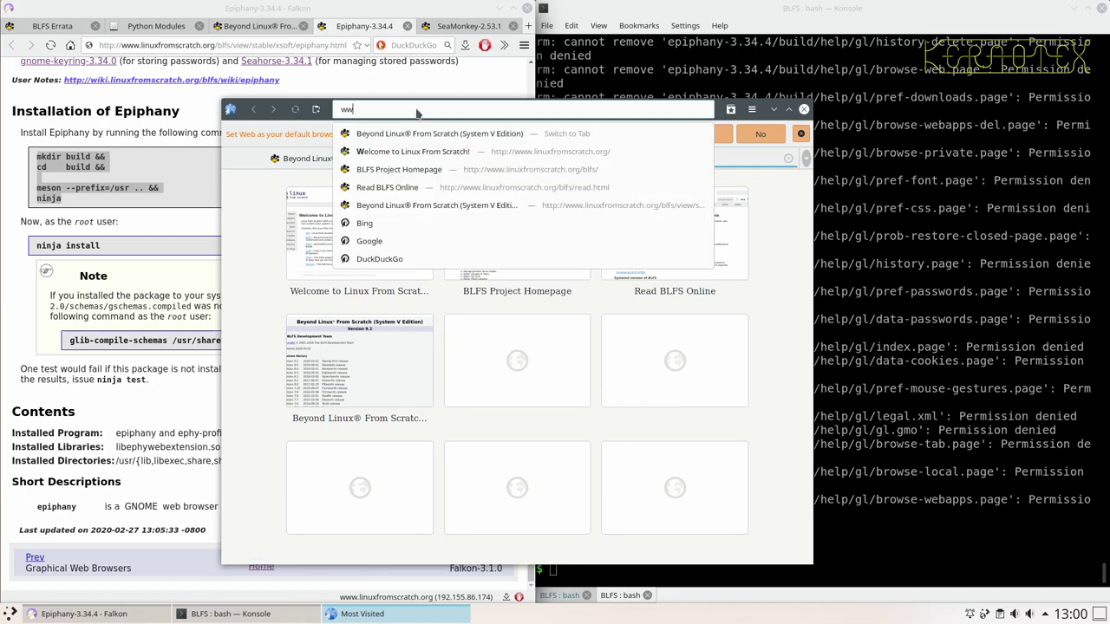
type("w.bbc.co.uk")
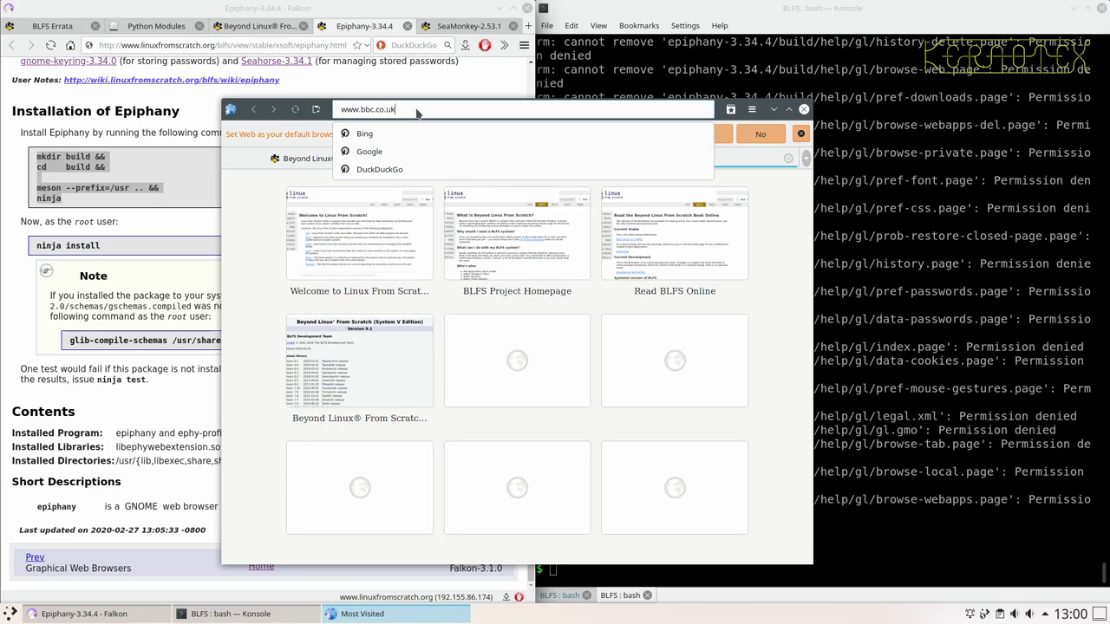
key("Return")
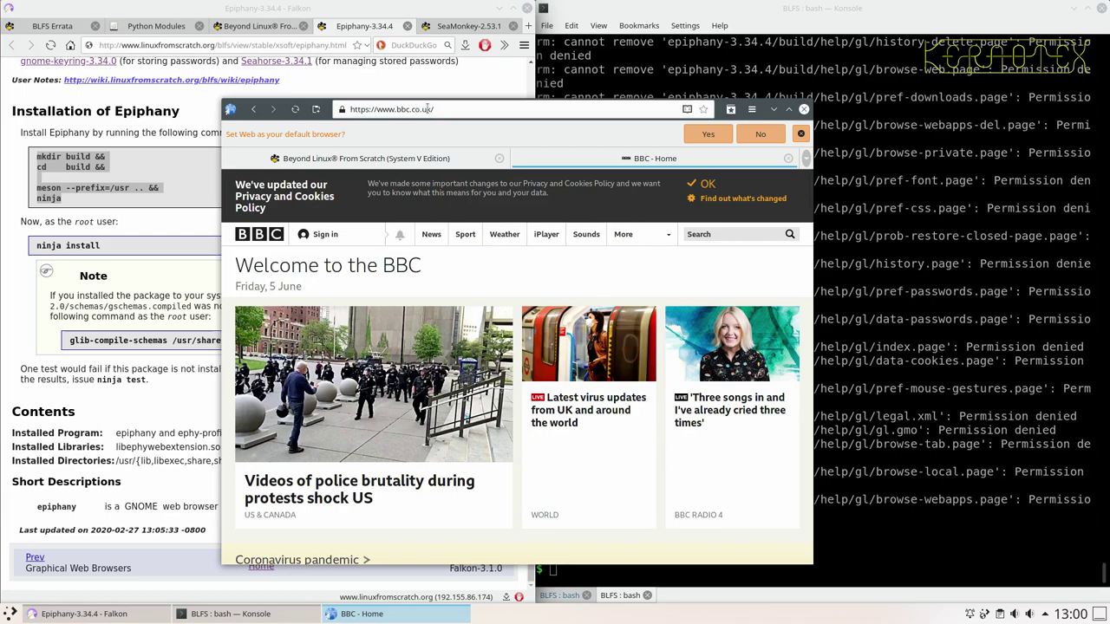
type("news")
key("ctrl+q")
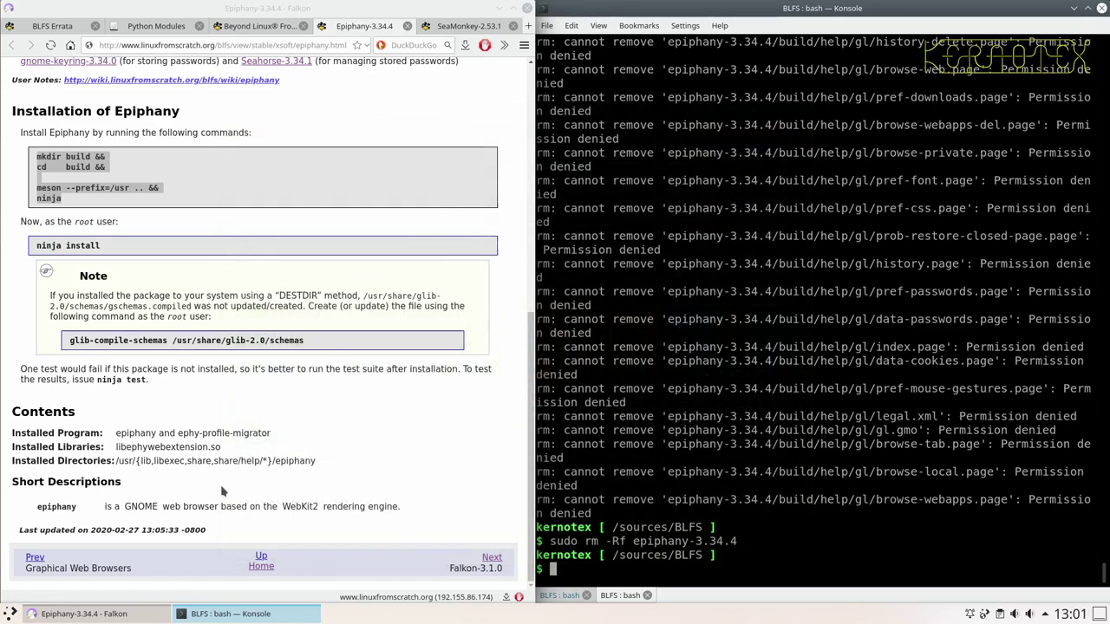
- Run epiphany from the Konsole prompt and start typing 'news' in its address bar before it aborts
left_click(9, 614)
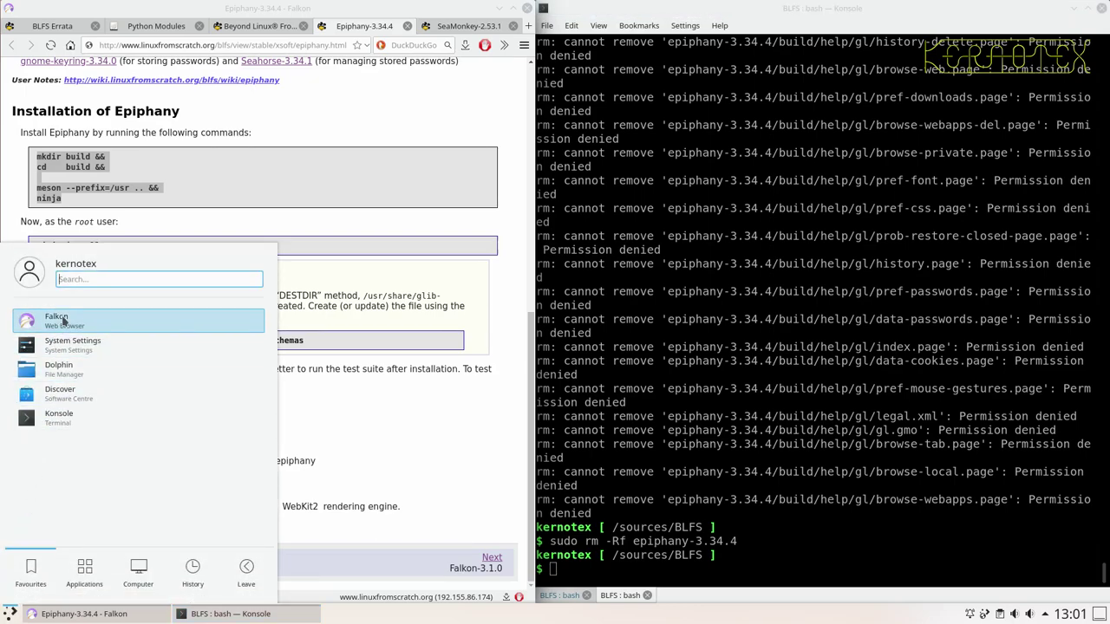
type("epiphan")
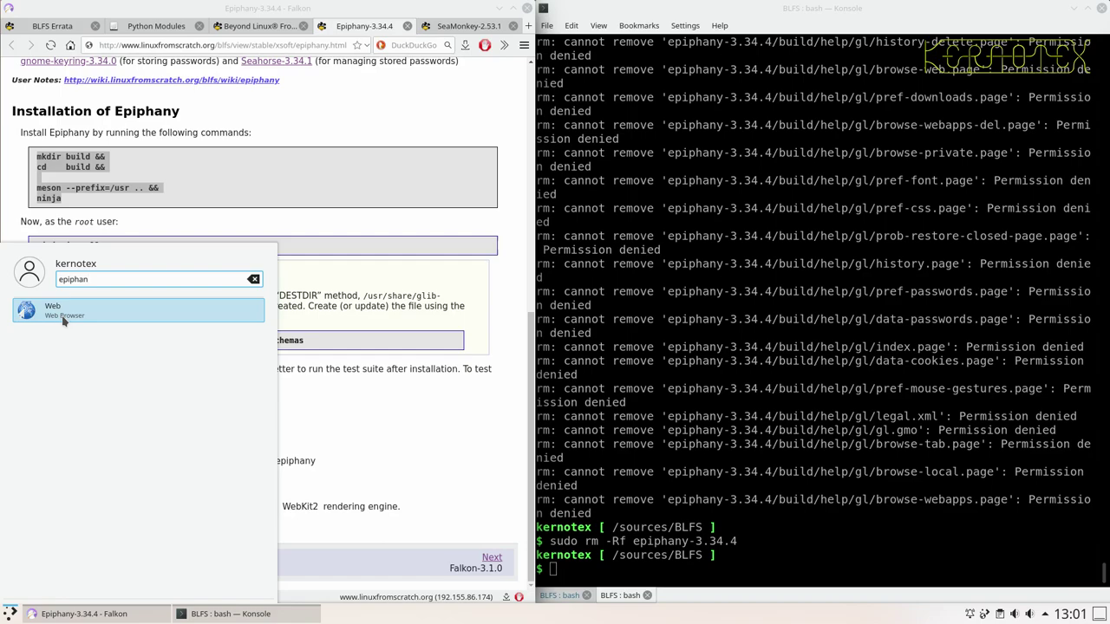
left_click(607, 299)
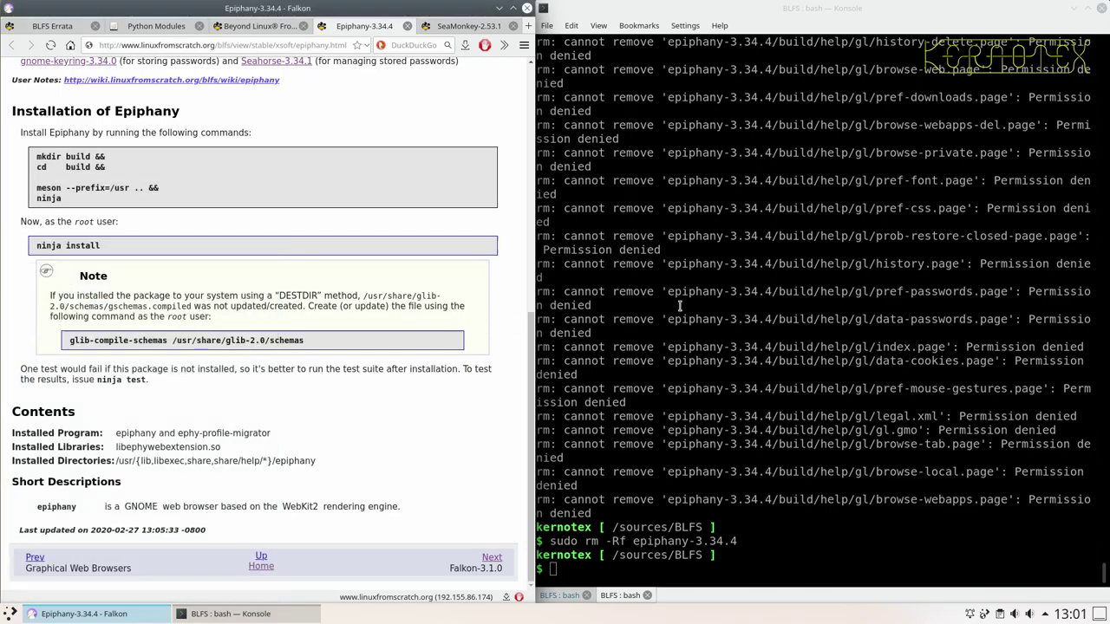
type("epiphany")
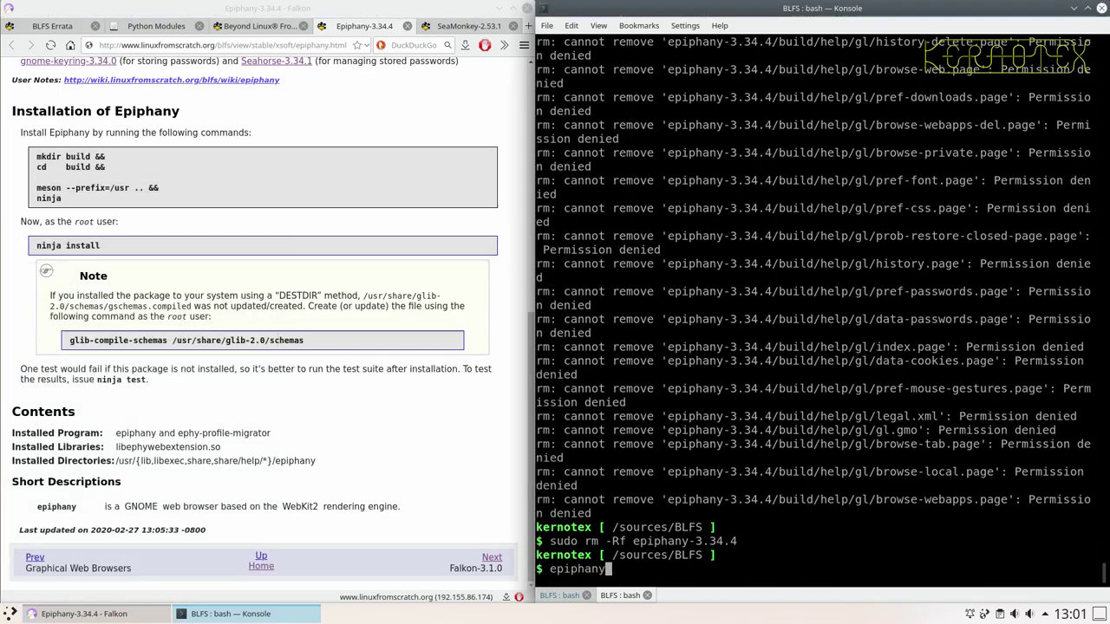
key("Return")
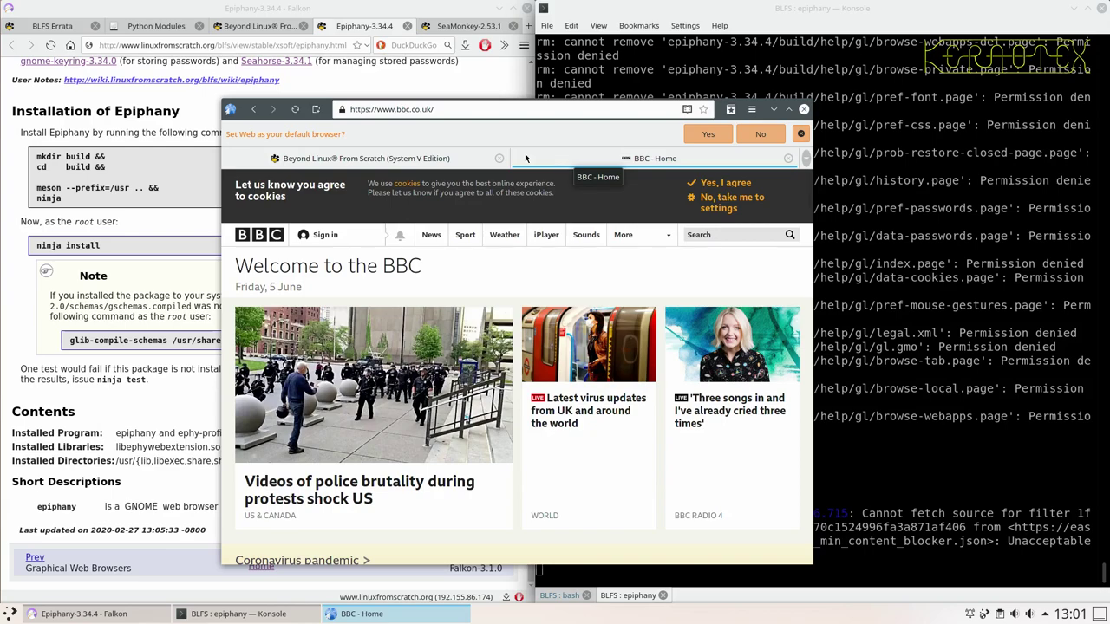
left_click(516, 110)
type("news")
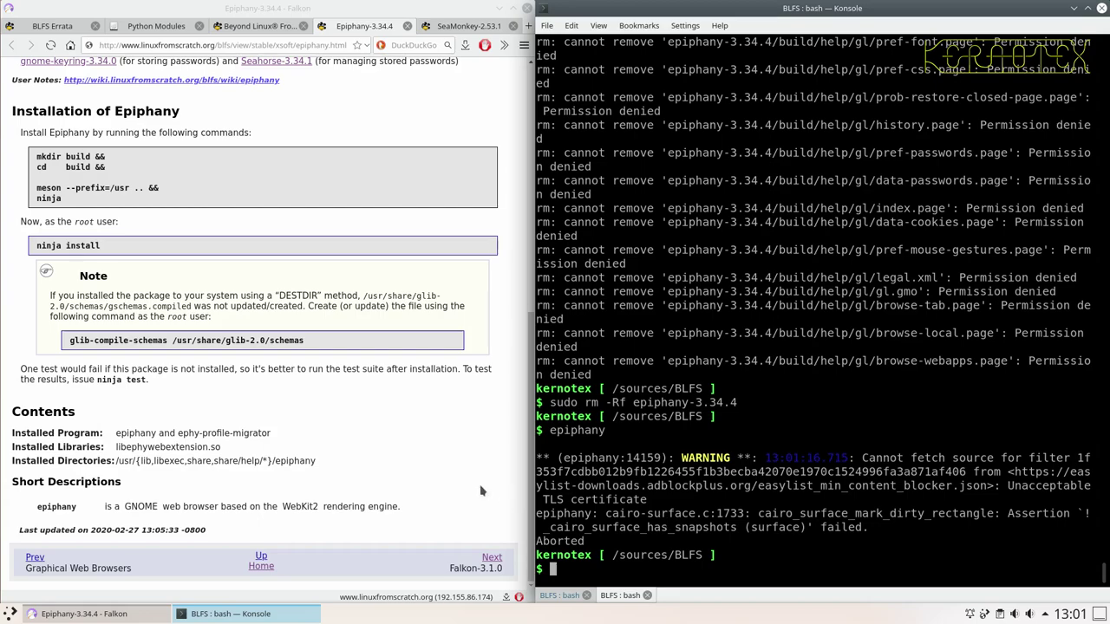
- Scroll Falkon's Epiphany-3.34.4 page to the top and launch Web by searching 'epip'
scroll(425, 468, "up", 8)
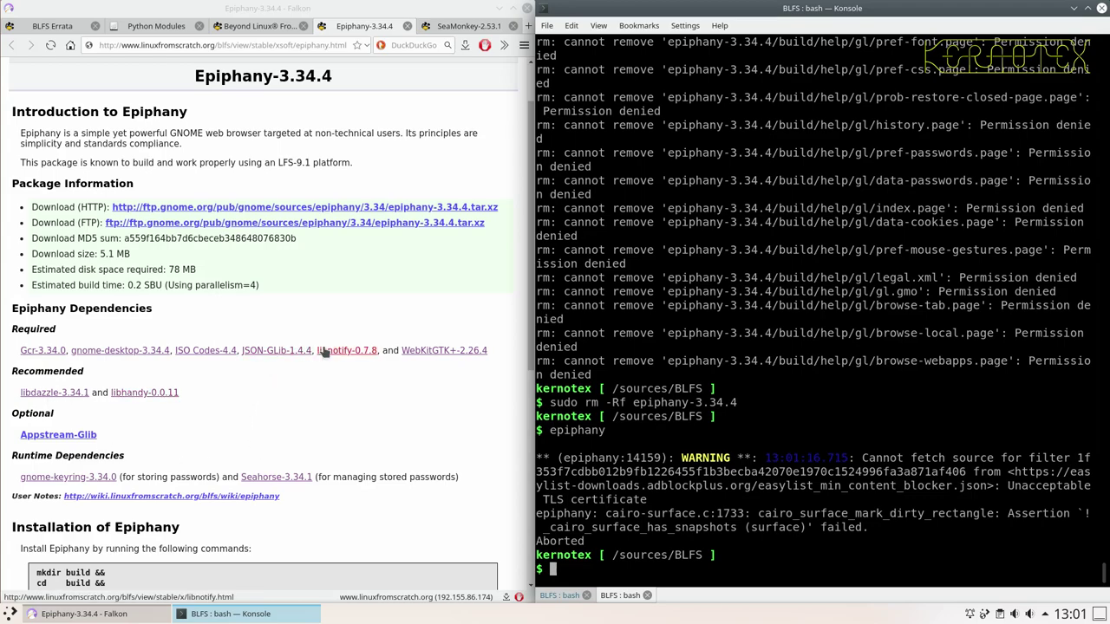
left_click(10, 614)
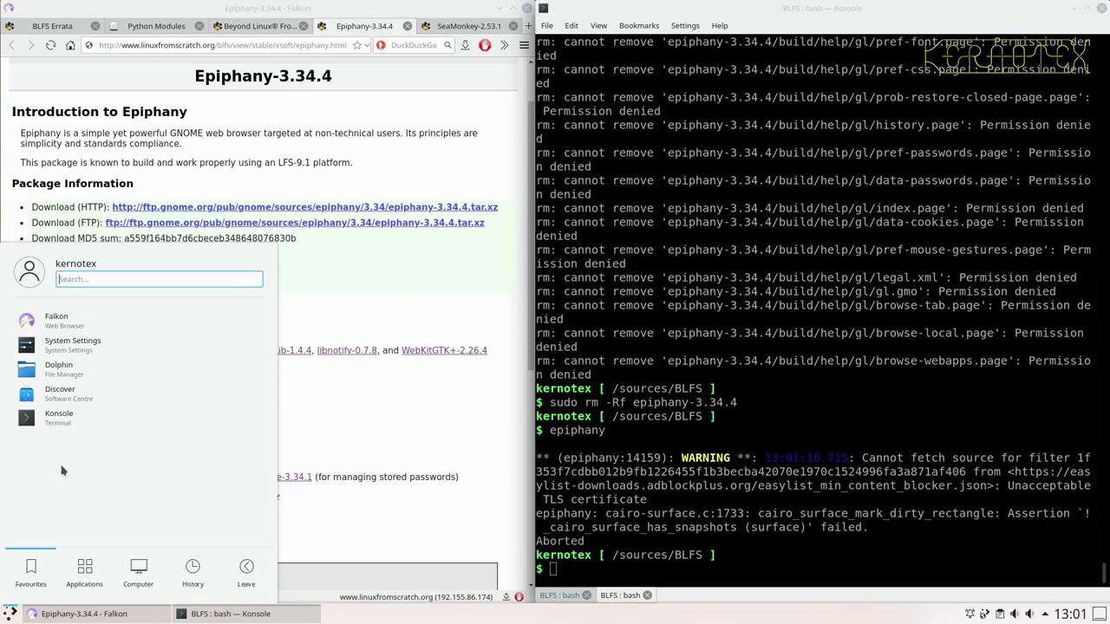
type("epip")
left_click(93, 312)
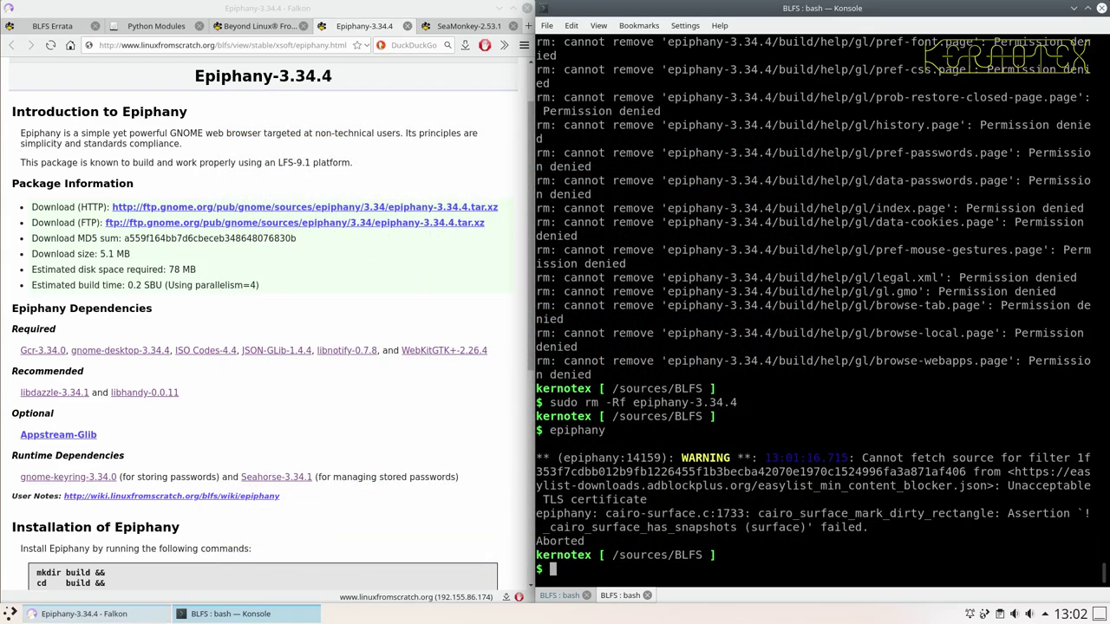
- Relaunch Web from the launcher twice after crashes, reloading the failed page in between
left_click(9, 614)
type("epipha")
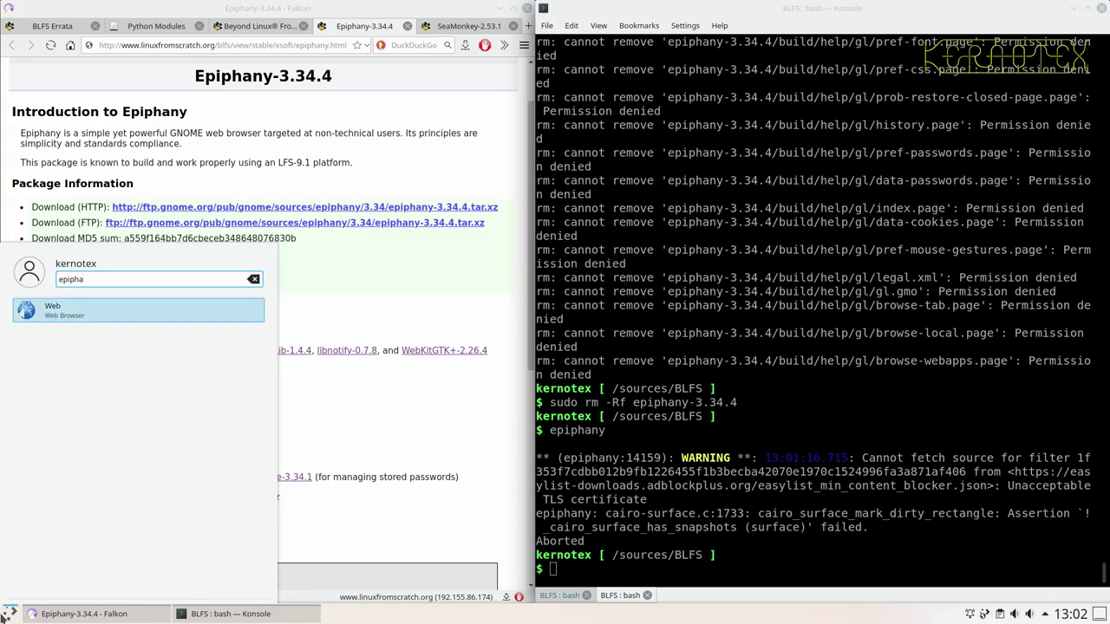
left_click(53, 313)
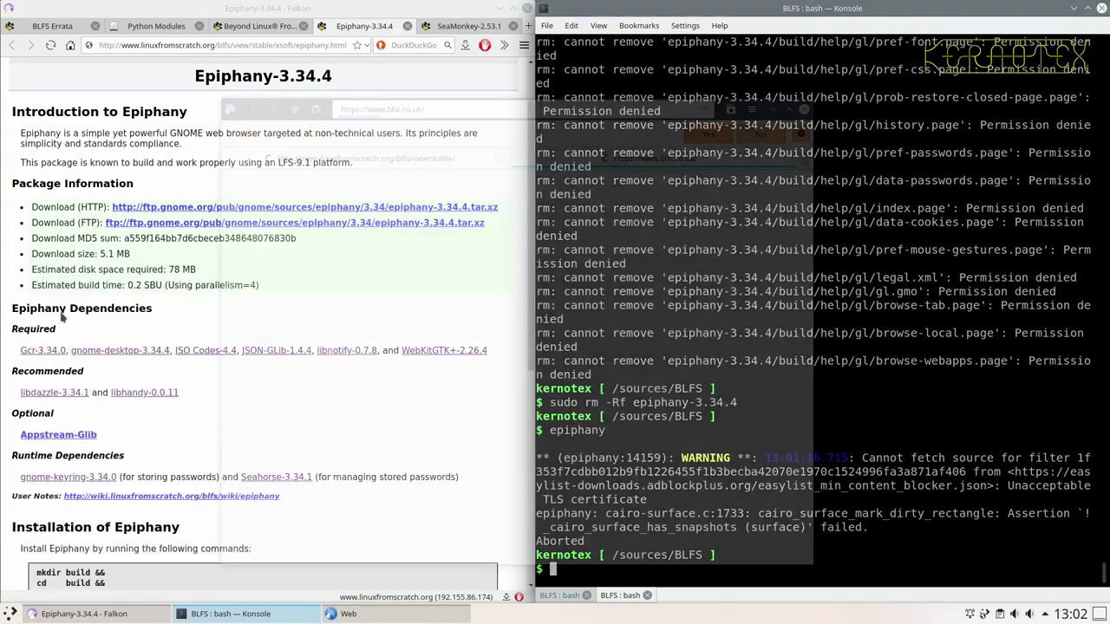
left_click(448, 338)
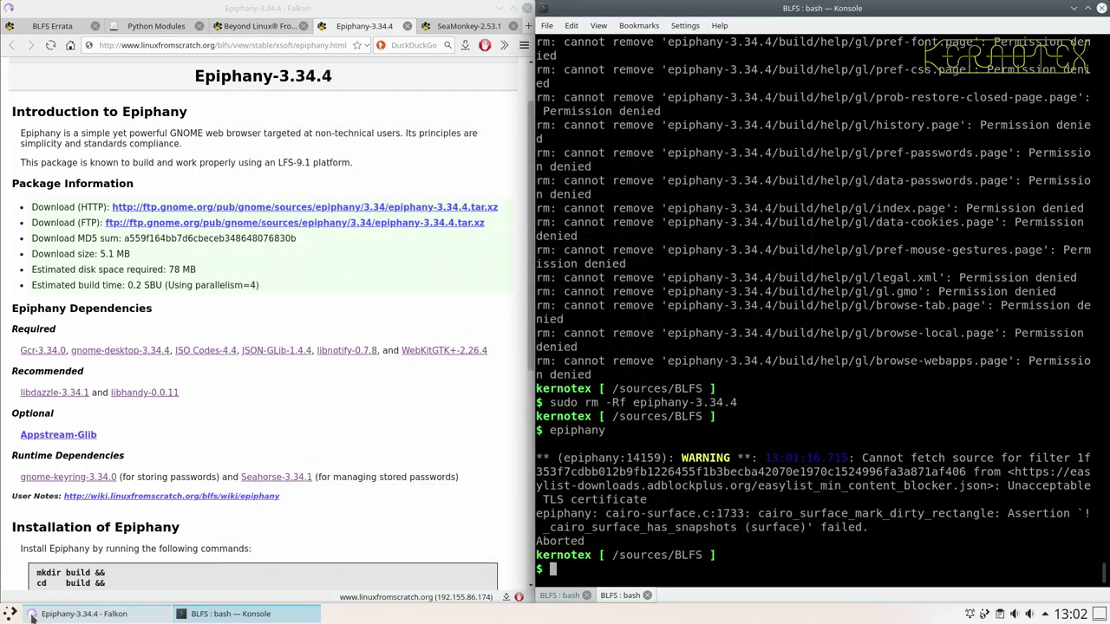
left_click(10, 613)
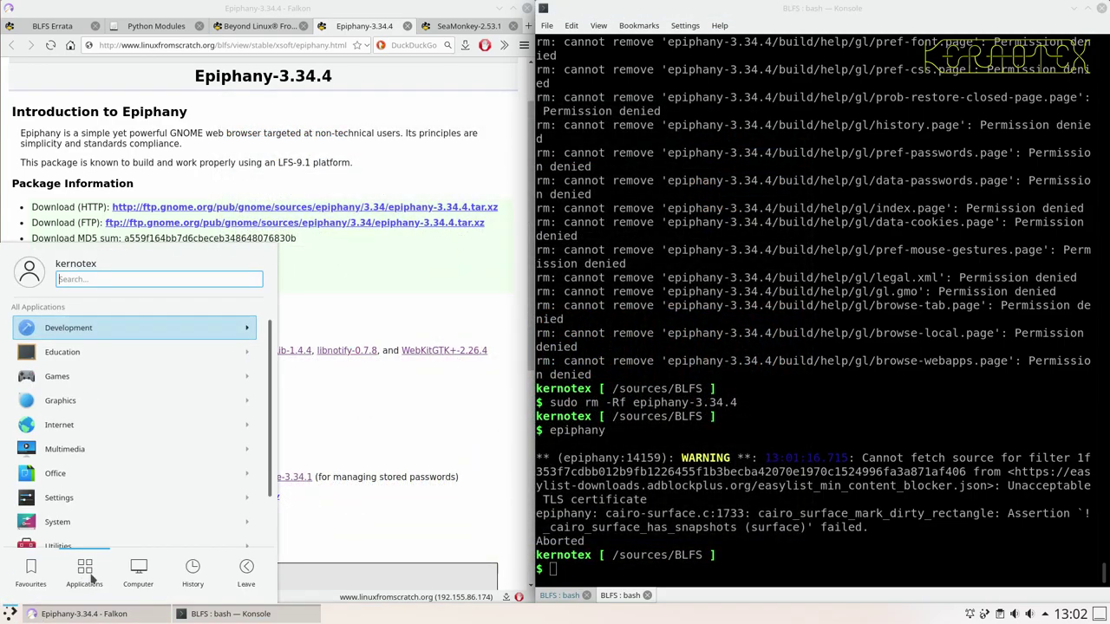
type("epip")
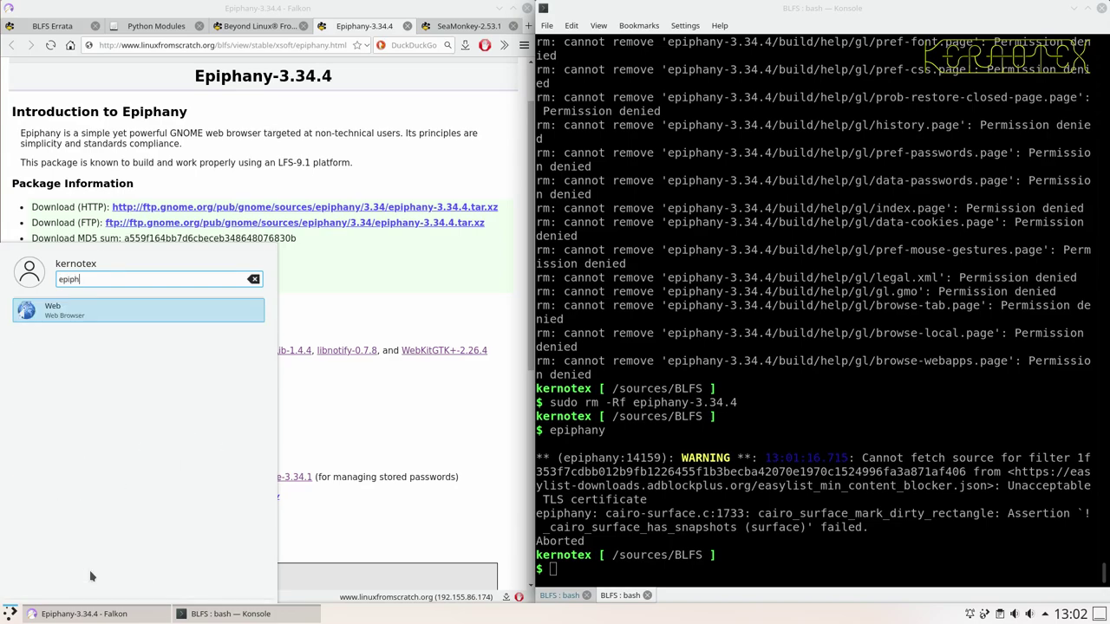
type("h")
left_click(128, 318)
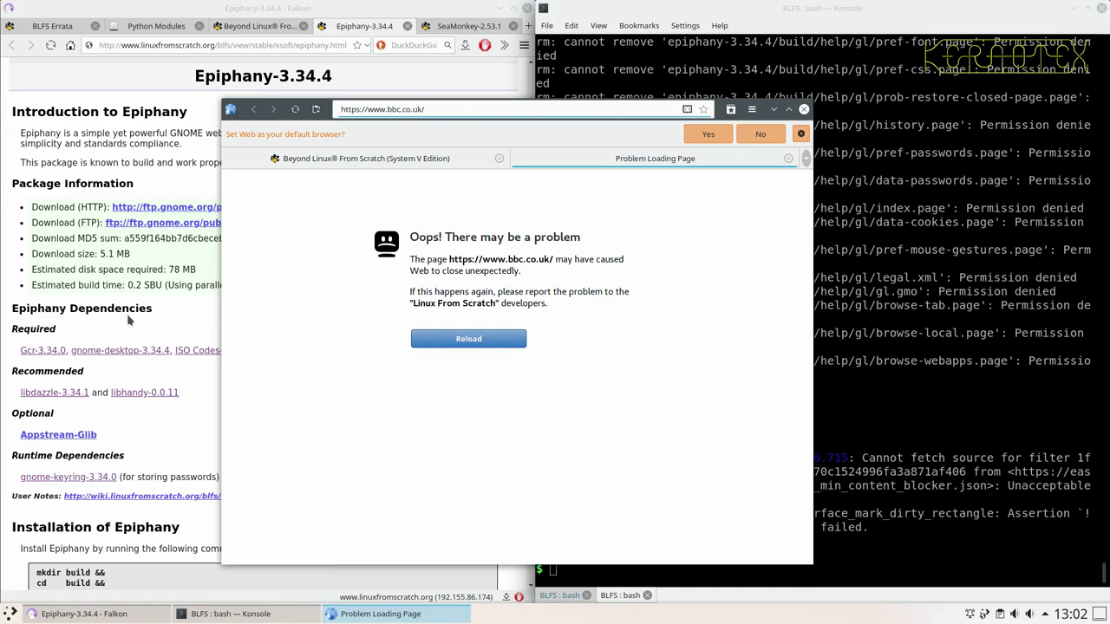
left_click(465, 339)
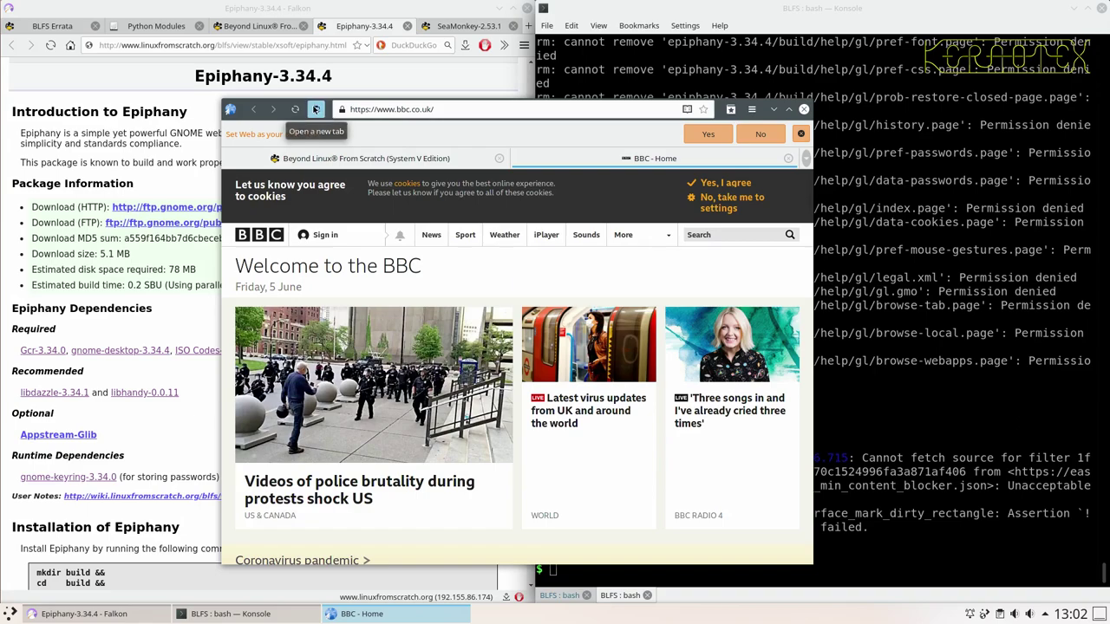
left_click(315, 110)
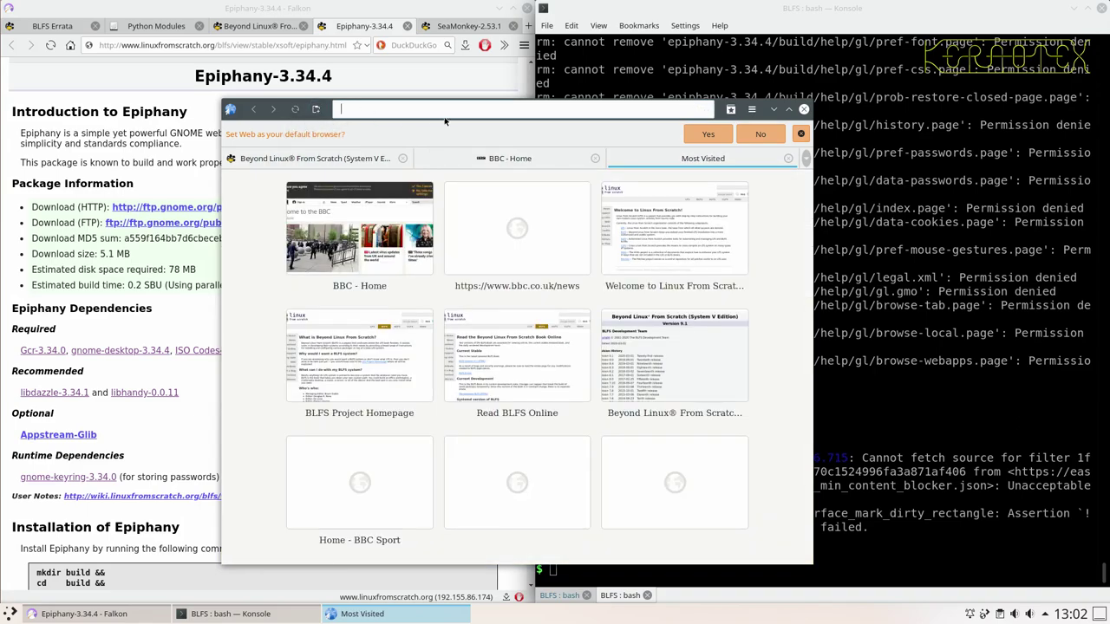
type("www.bbc.co")
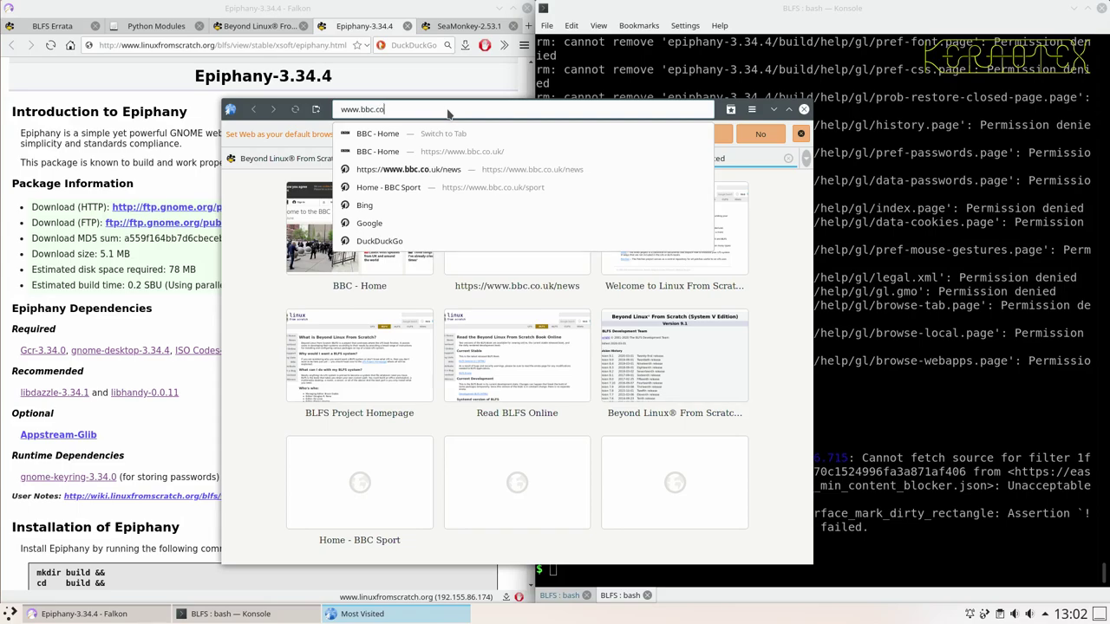
type(".uk/news")
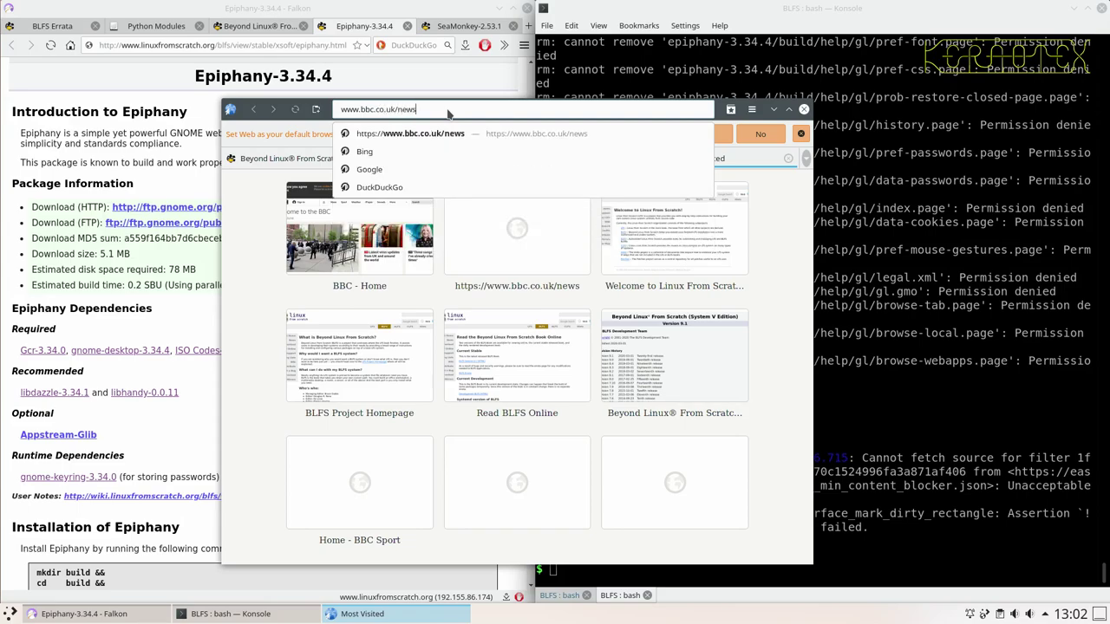
key("Return")
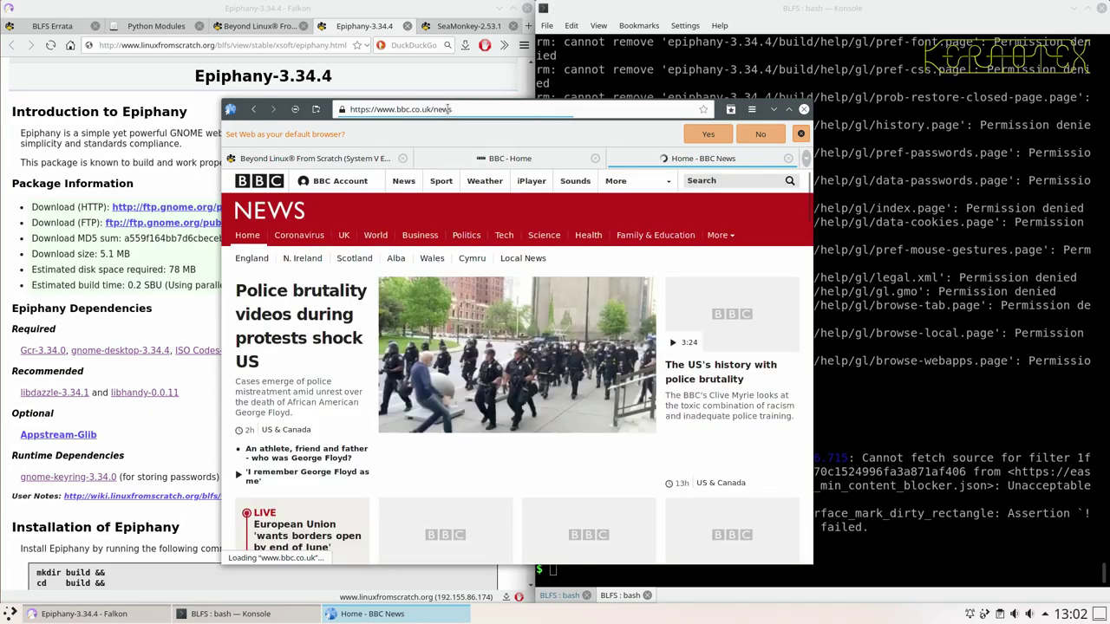
- Check both BBC tabs and the lock icon's secure-connection info, then close Web
left_click(546, 160)
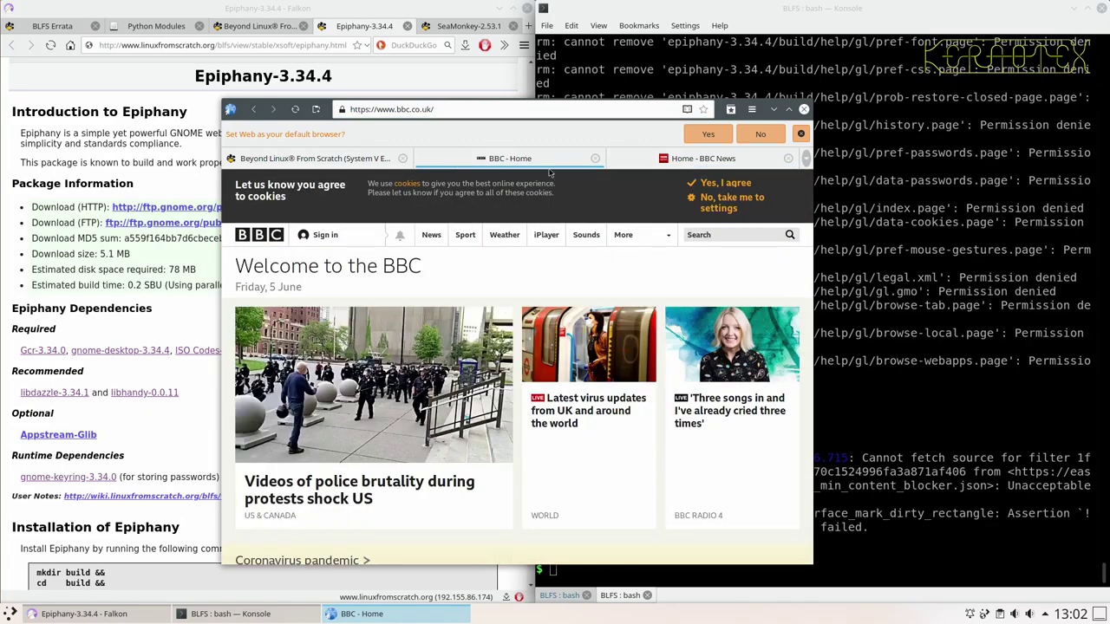
left_click(698, 159)
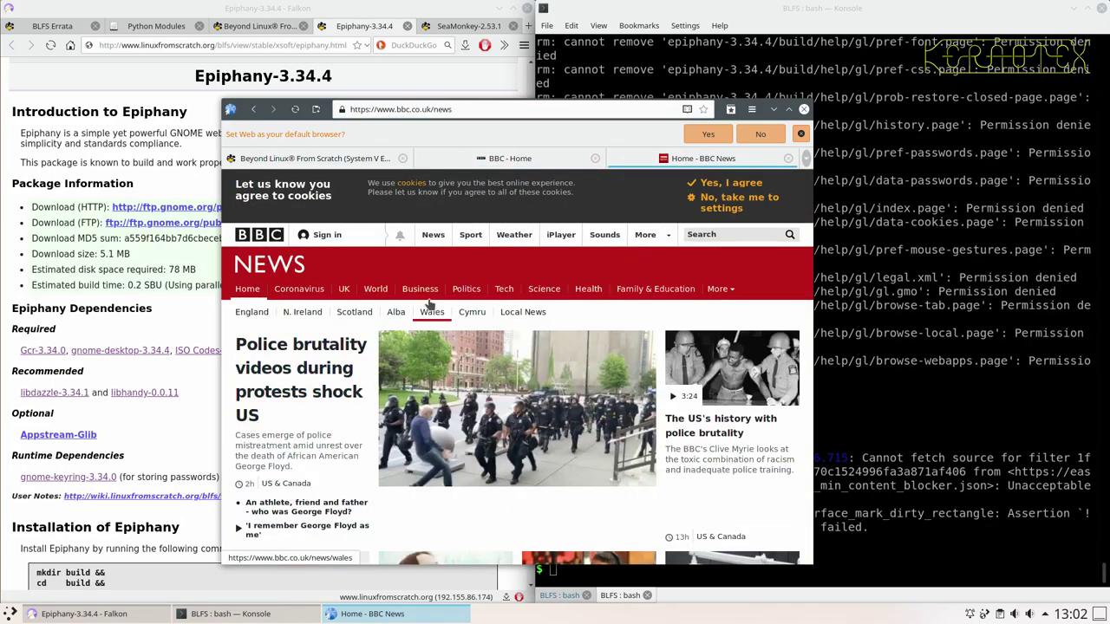
scroll(442, 321, "down", 3)
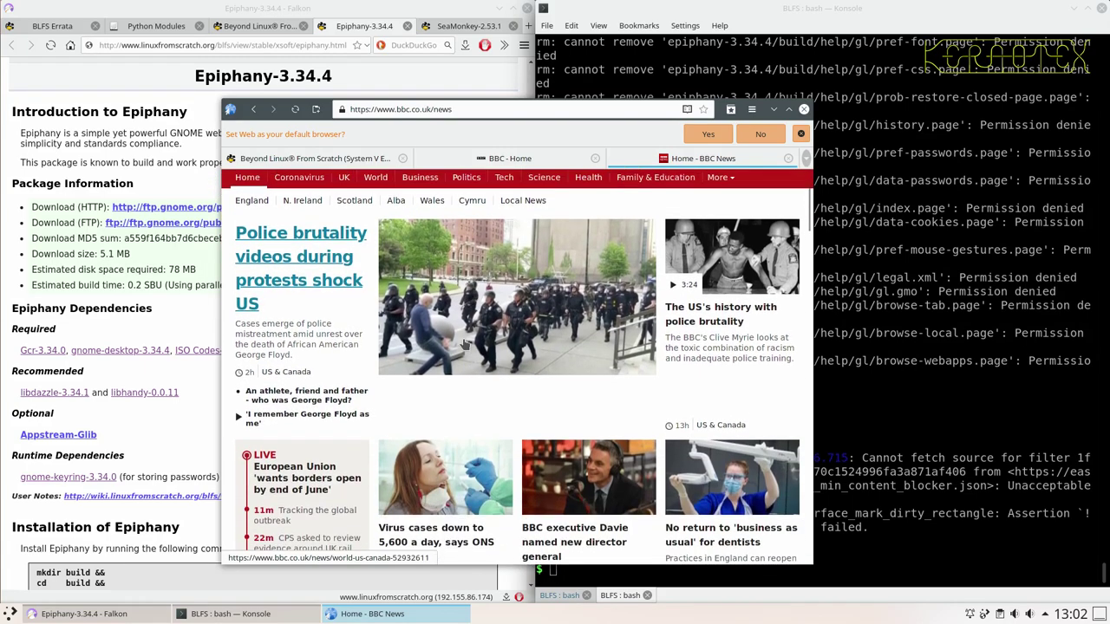
scroll(466, 344, "up", 2)
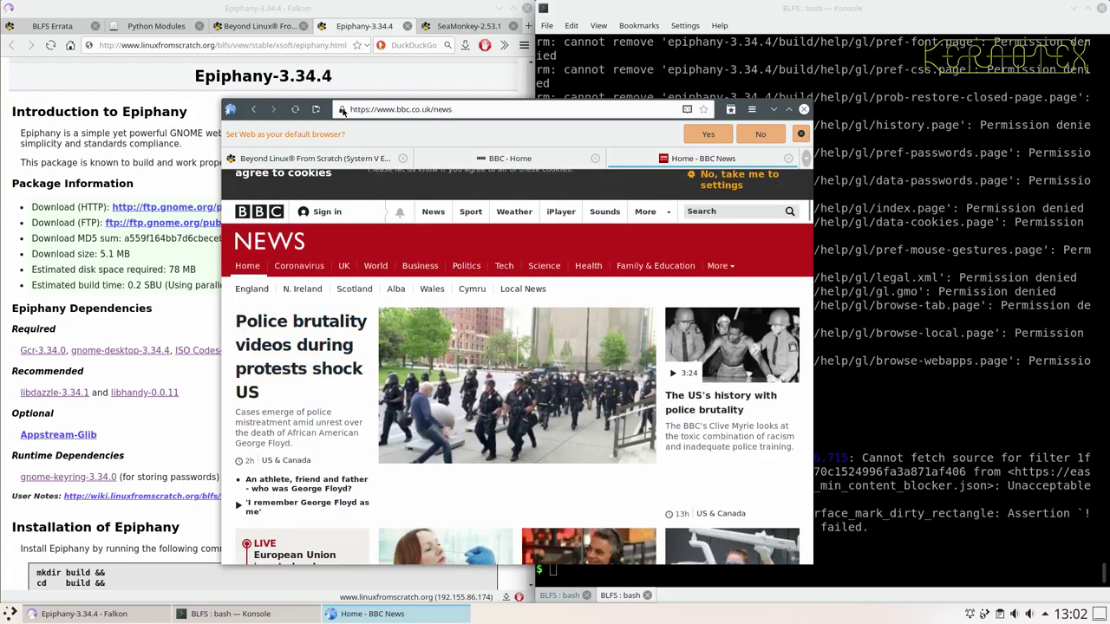
left_click(343, 109)
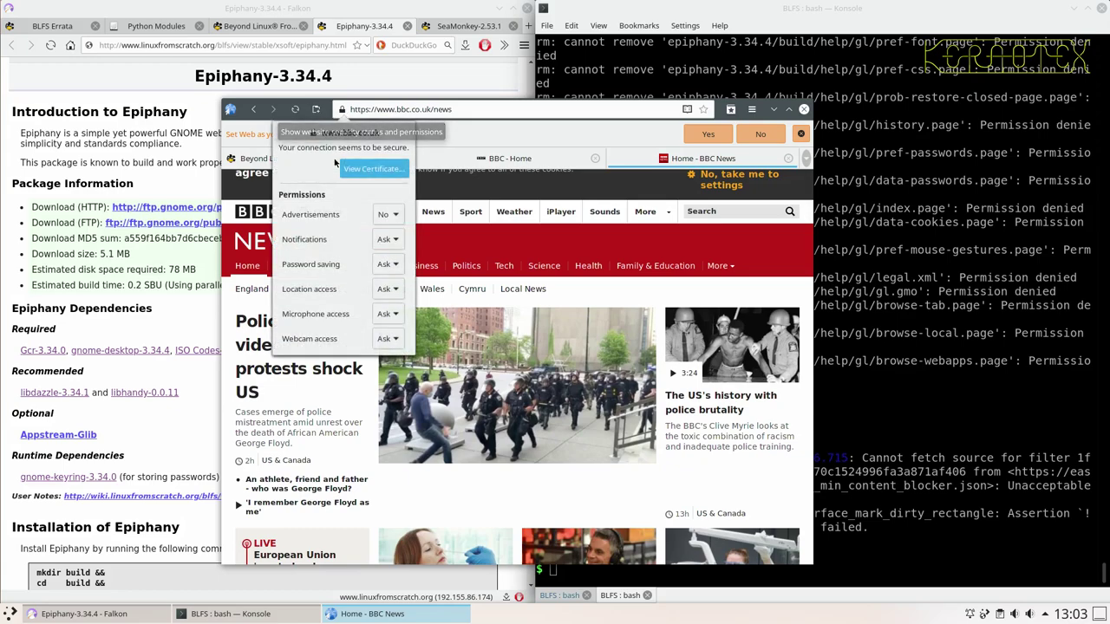
left_click(559, 141)
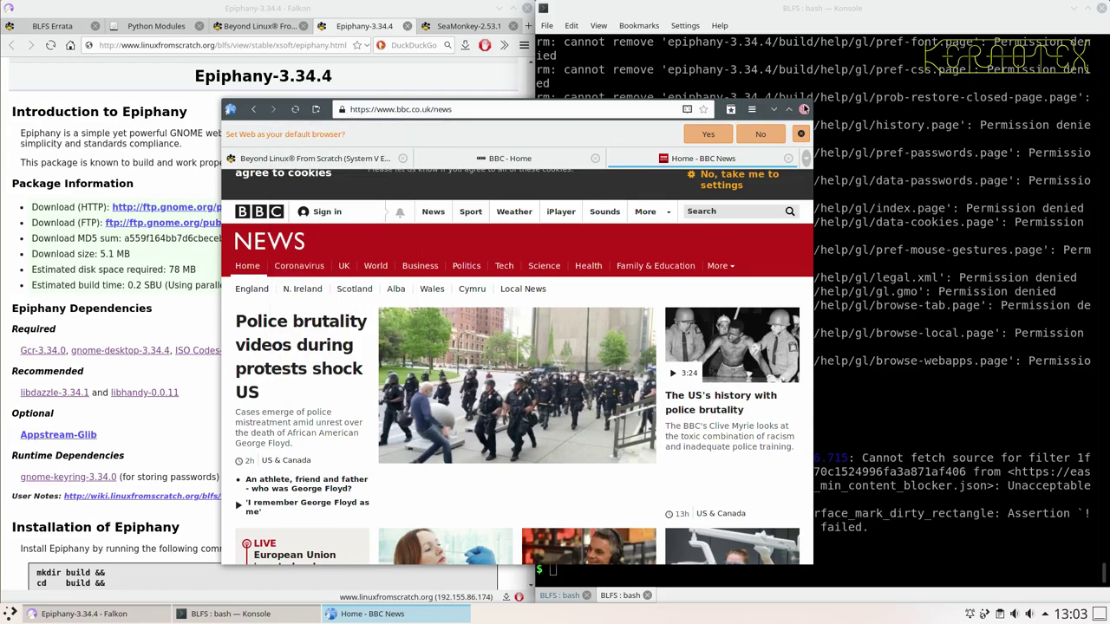
left_click(804, 109)
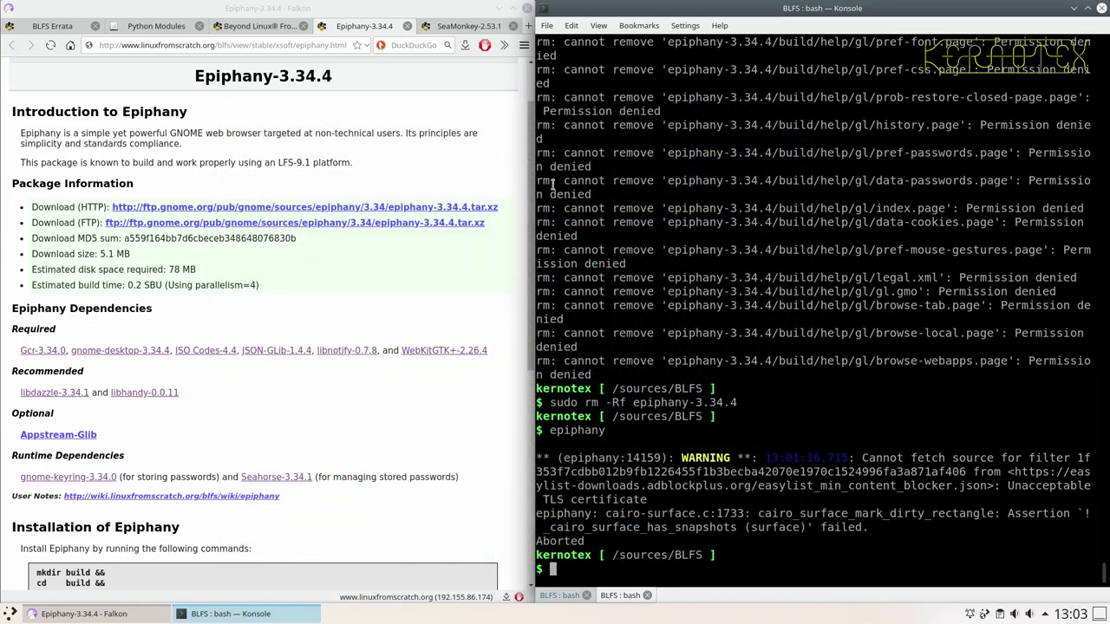